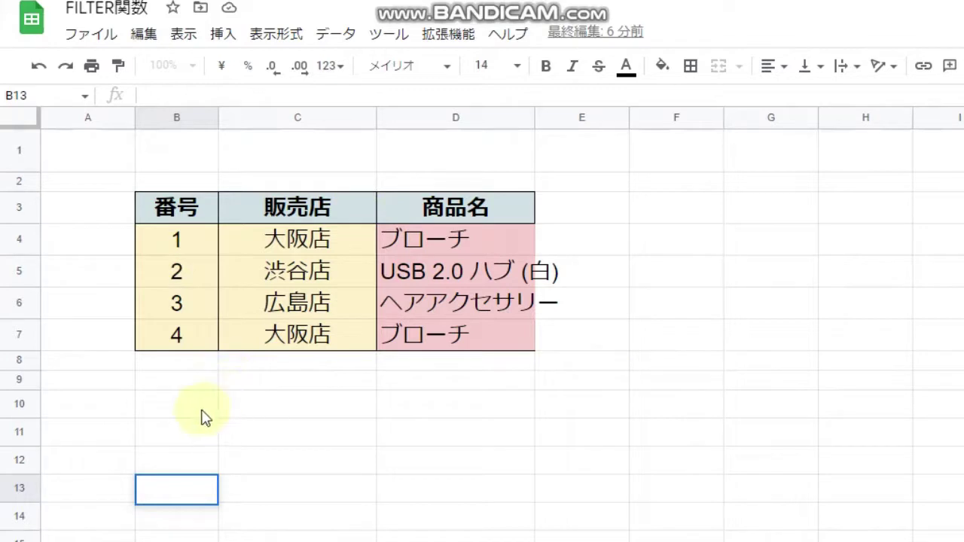
double_click(30, 254)
left_click(16, 241)
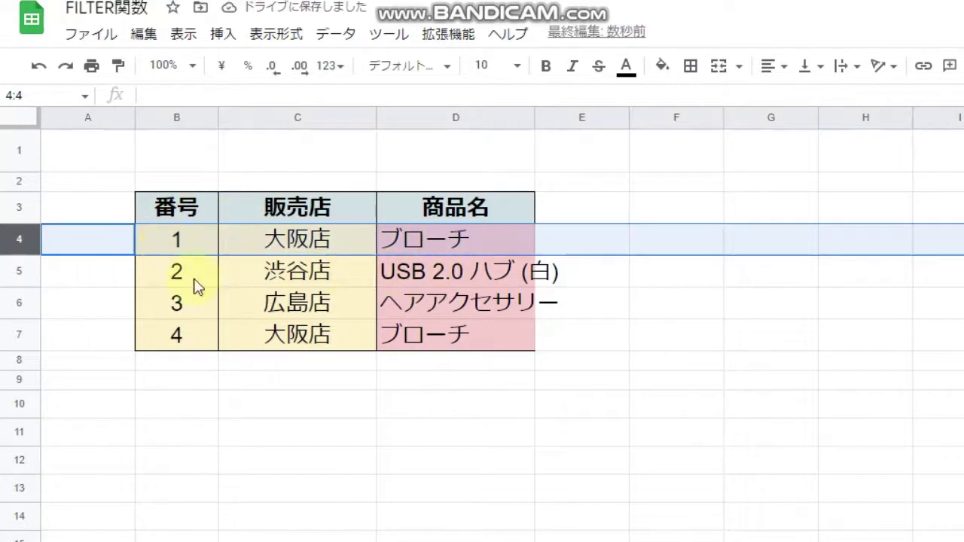
Step: In cell B10, enter =join(",",B4:D4) to combine the first data row's number, store and product with commas
left_click(200, 413)
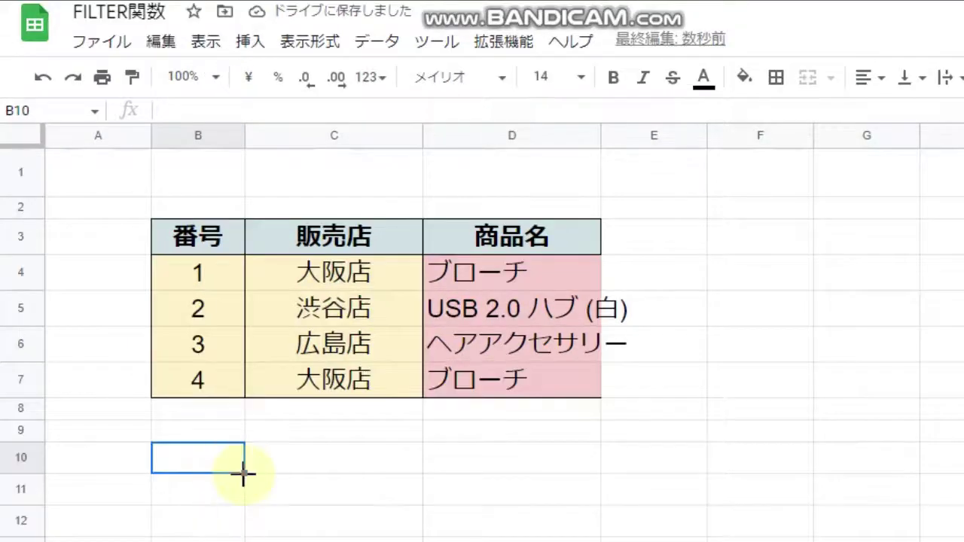
type("=")
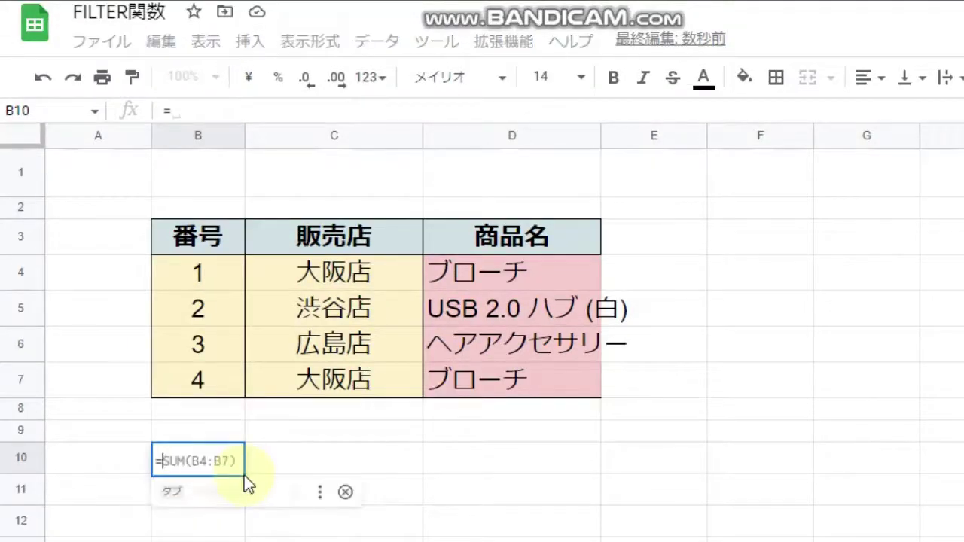
type("joi")
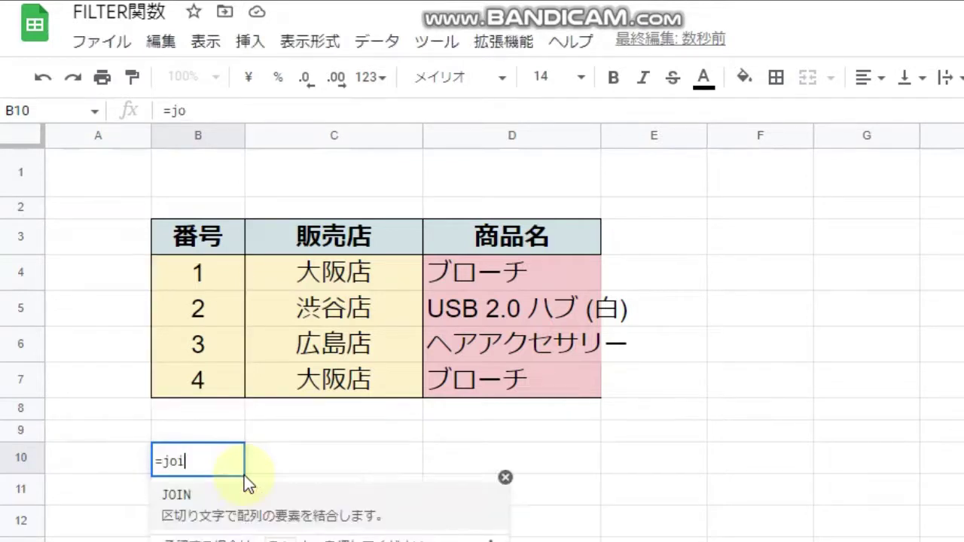
type("n(")
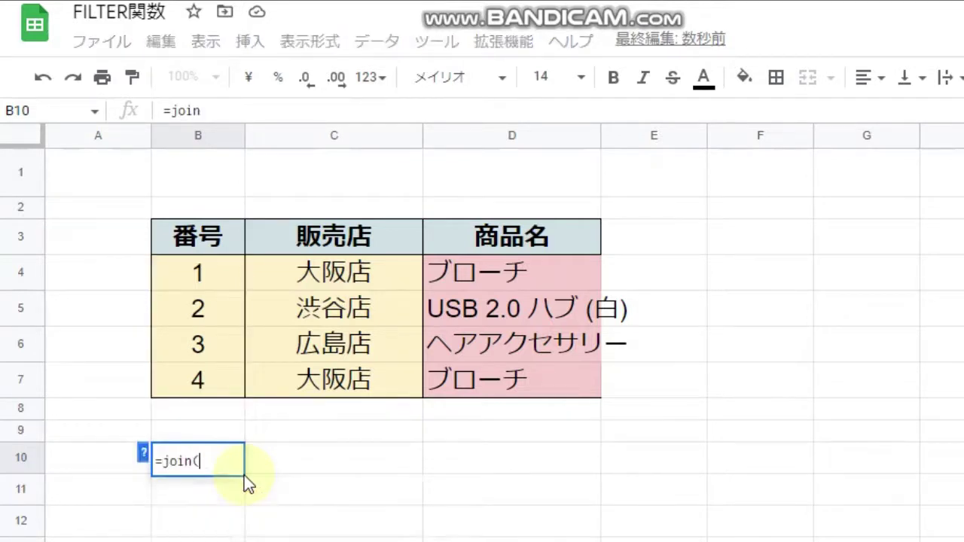
type("\"\"")
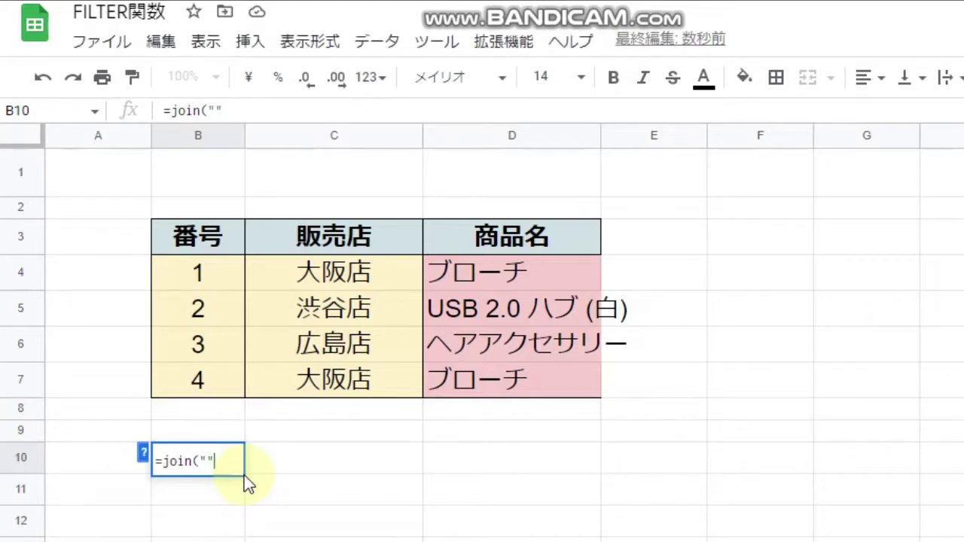
key("Left")
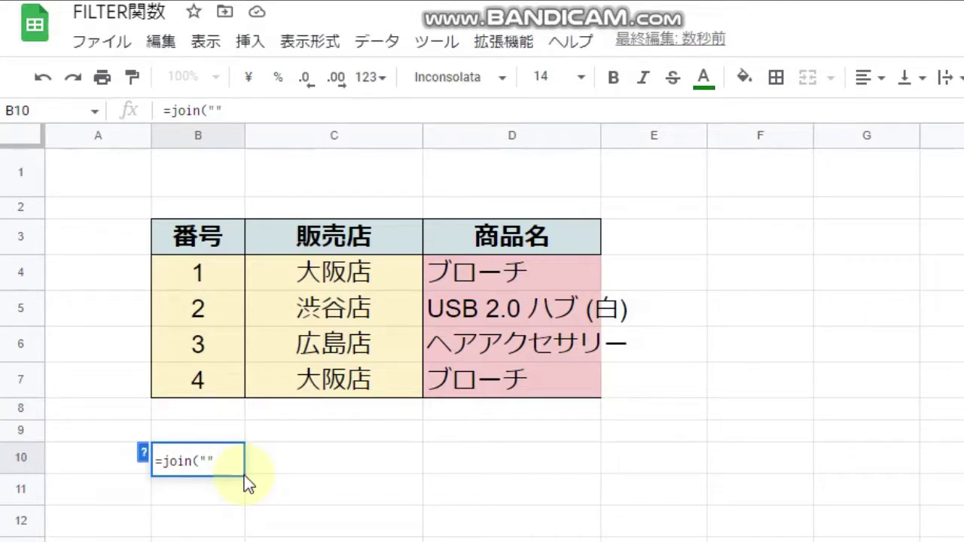
type(",")
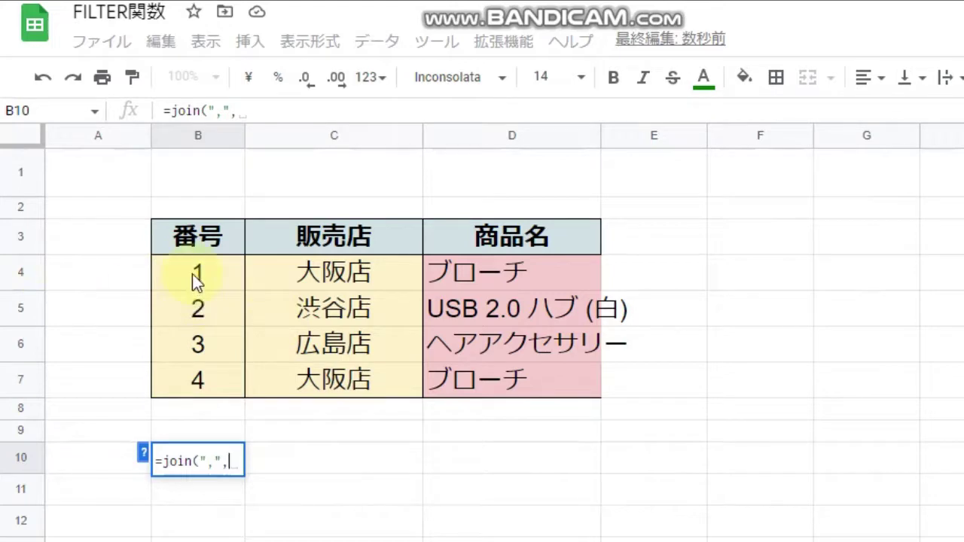
left_click_drag(192, 274, 488, 285)
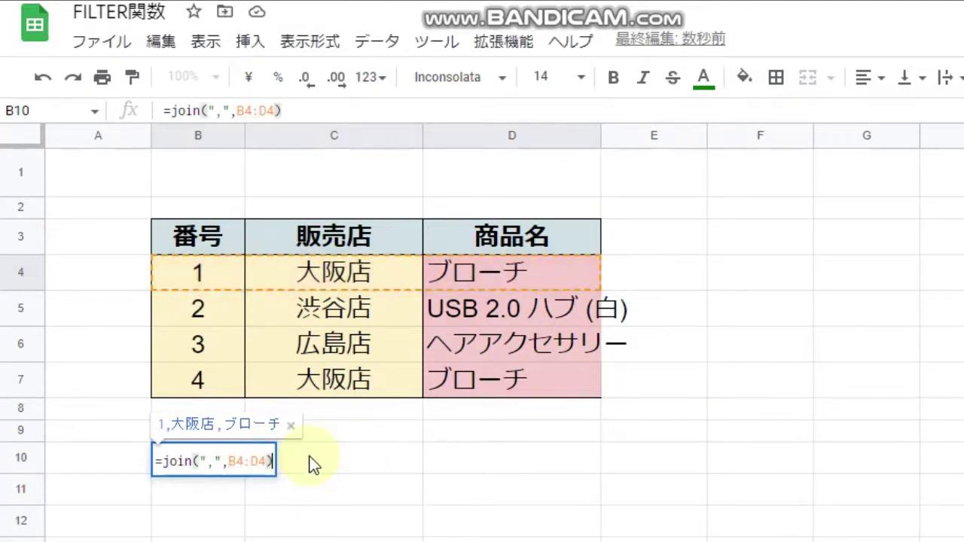
key("Return")
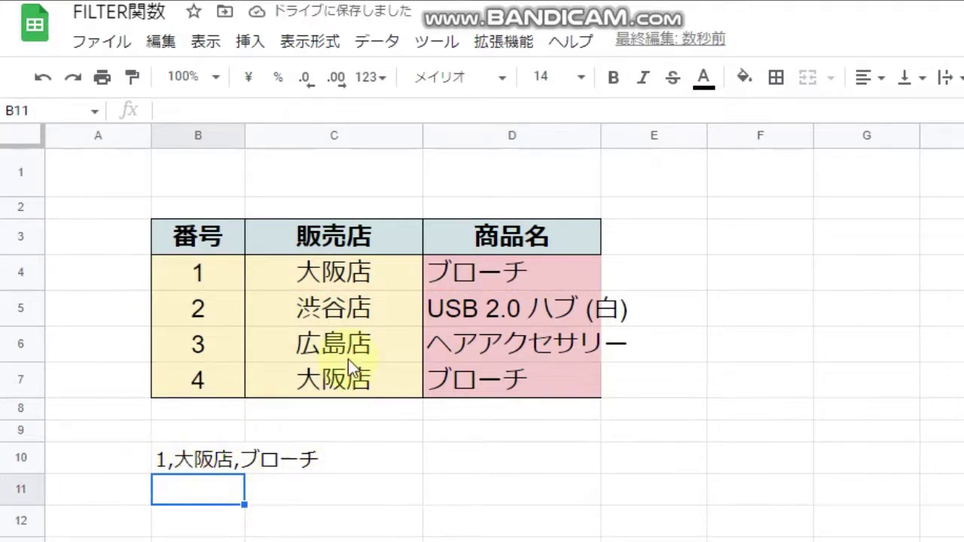
left_click_drag(213, 271, 491, 286)
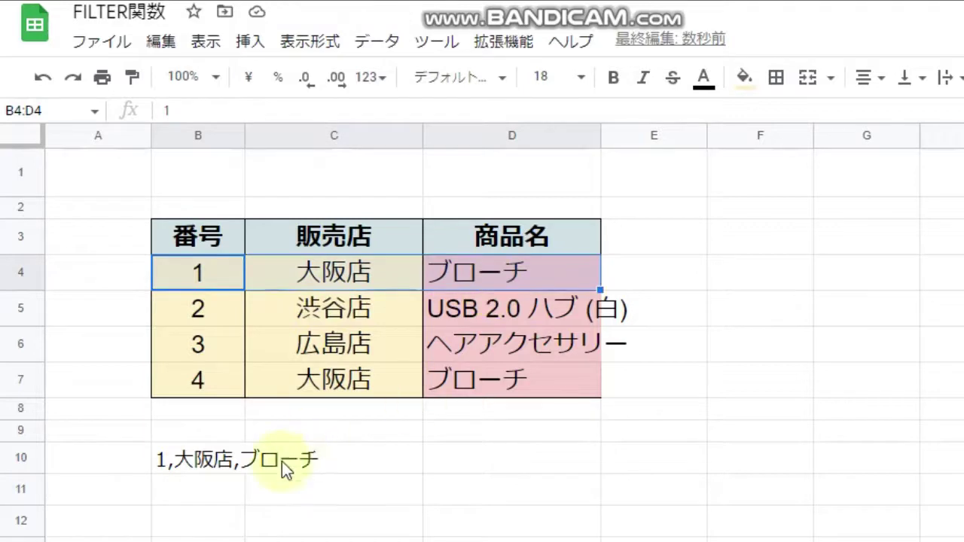
Step: In cell B11, enter =join("-",B4,D4) to combine the first record's number and product name with a hyphen
left_click(210, 497)
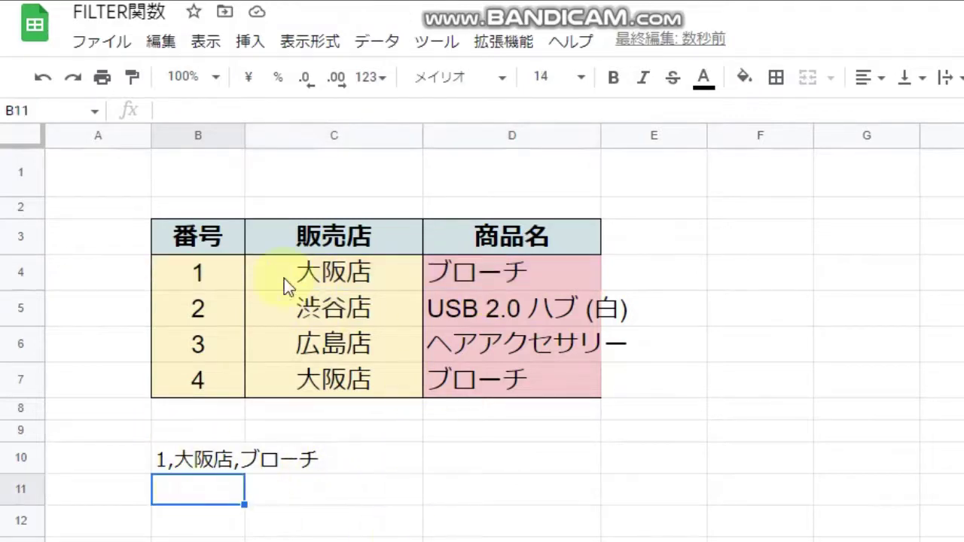
type("=")
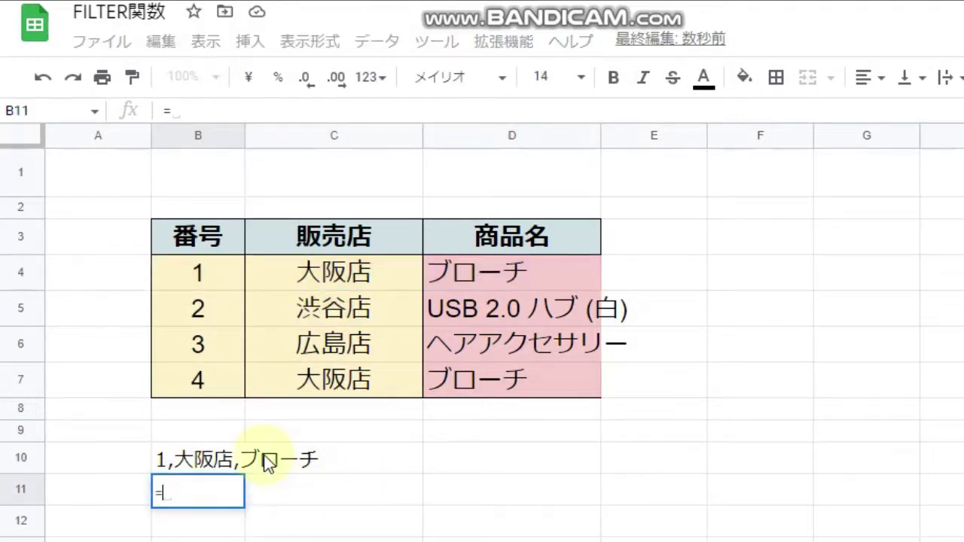
type("join")
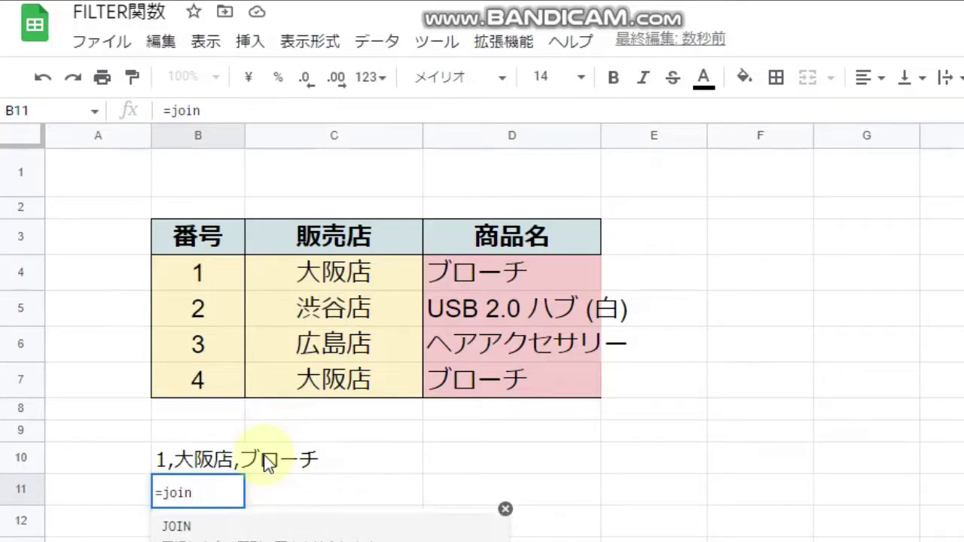
type("(")
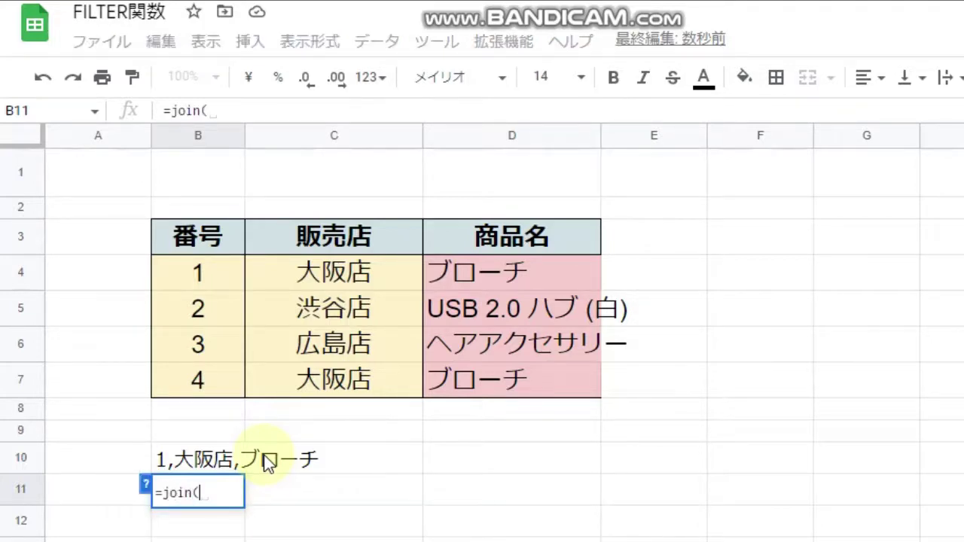
type("\"\"")
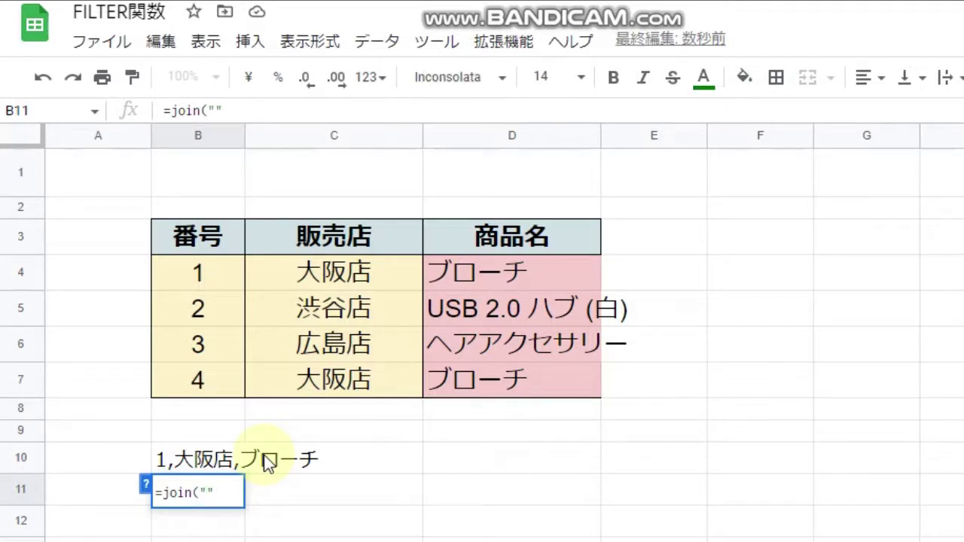
type("-")
key("Right")
type(",")
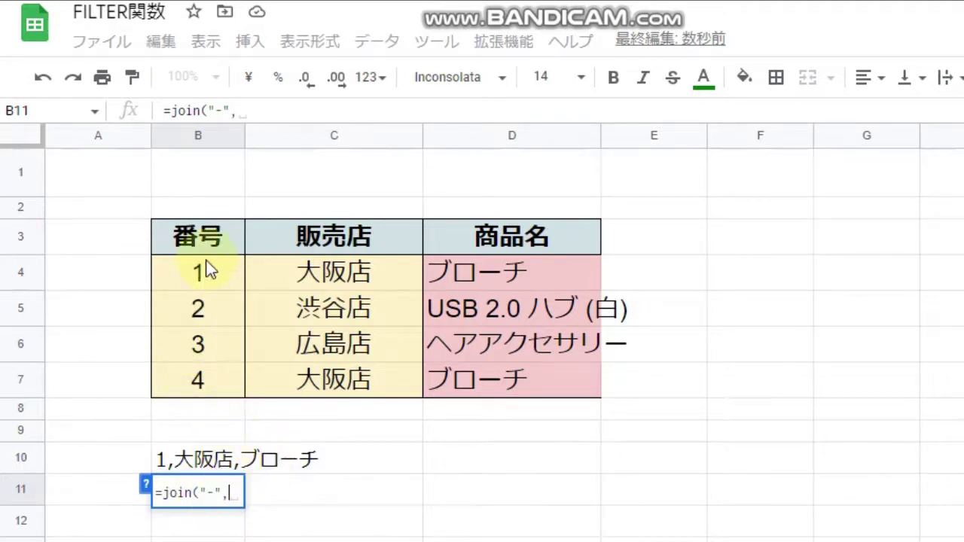
left_click(204, 280)
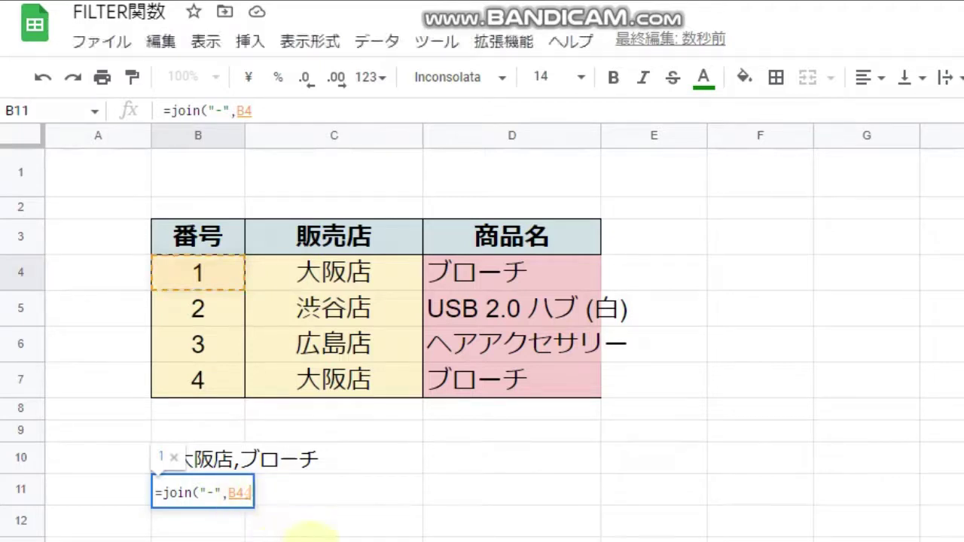
type(",")
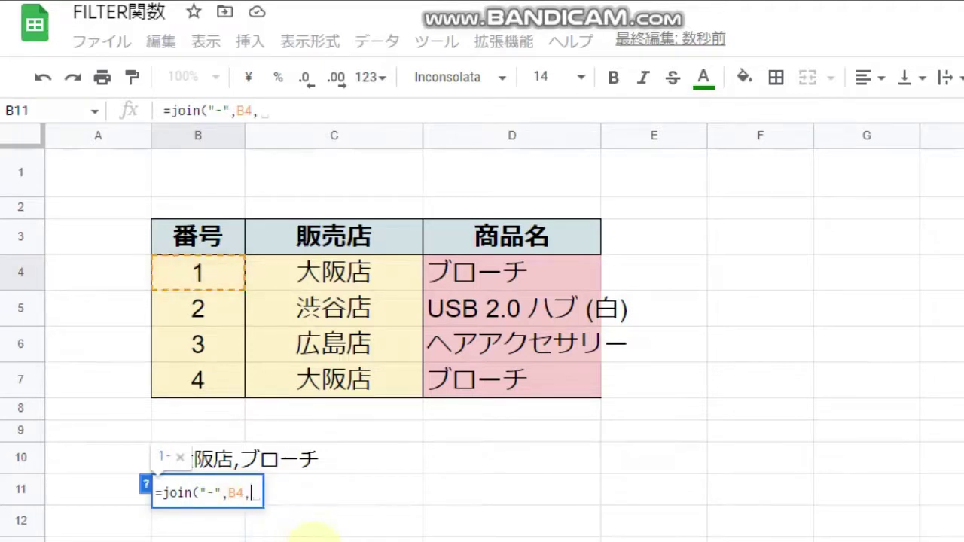
left_click(480, 275)
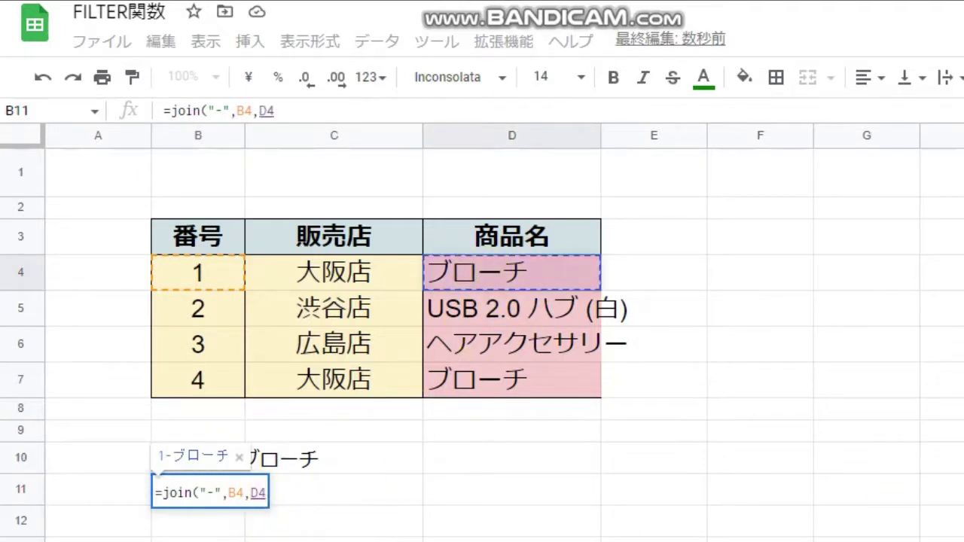
type(")")
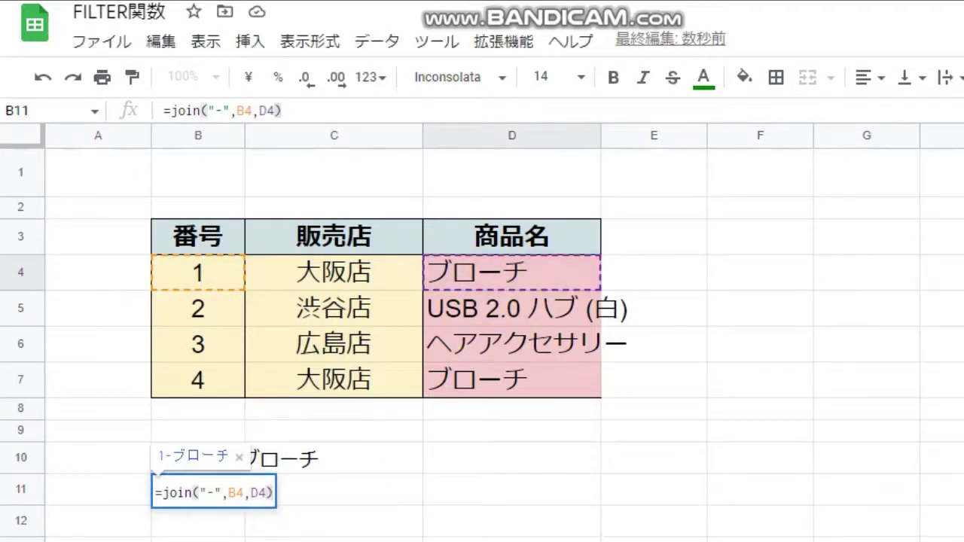
key("Return")
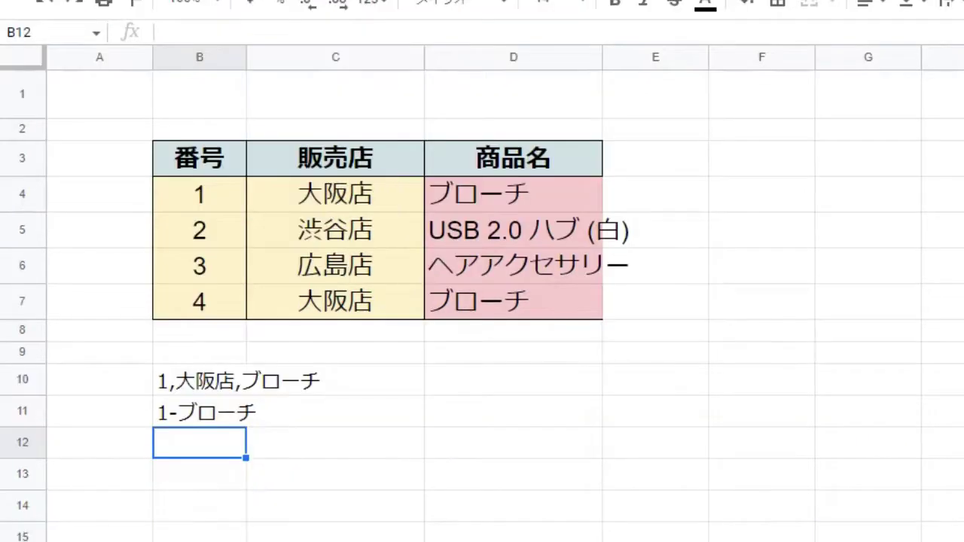
Step: In cell B12, enter =join("&",C4,D4) to combine the first record's store and product name with an ampersand
left_click(178, 453)
type("=j")
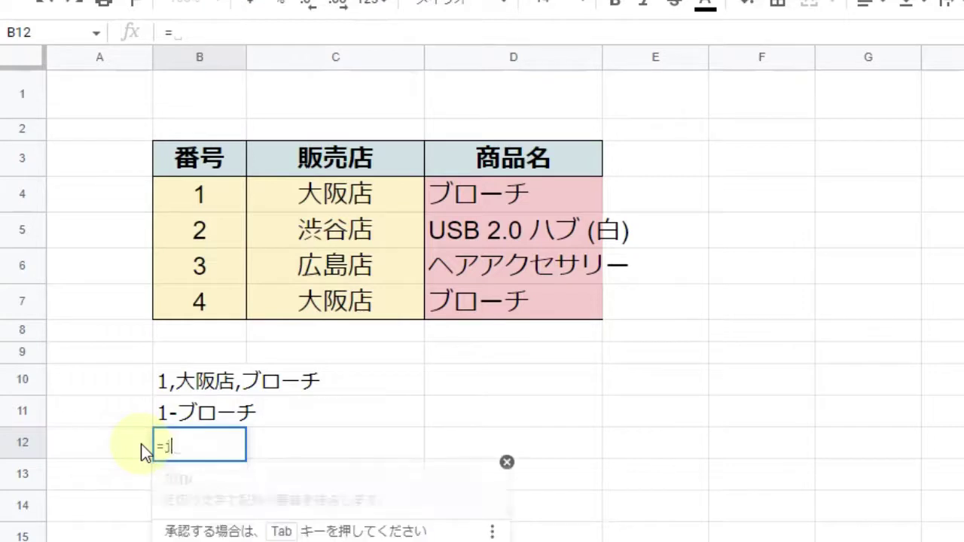
type("oin(")
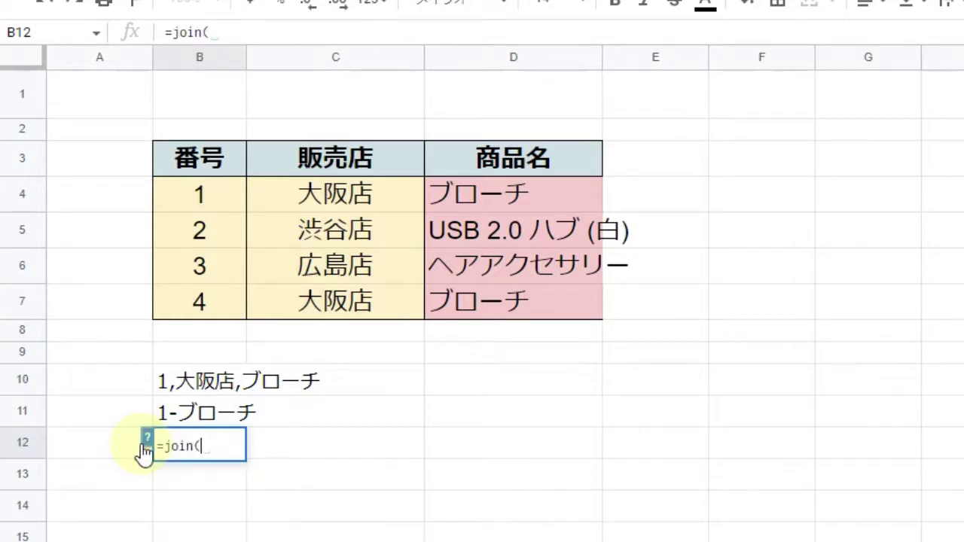
type("\"\"")
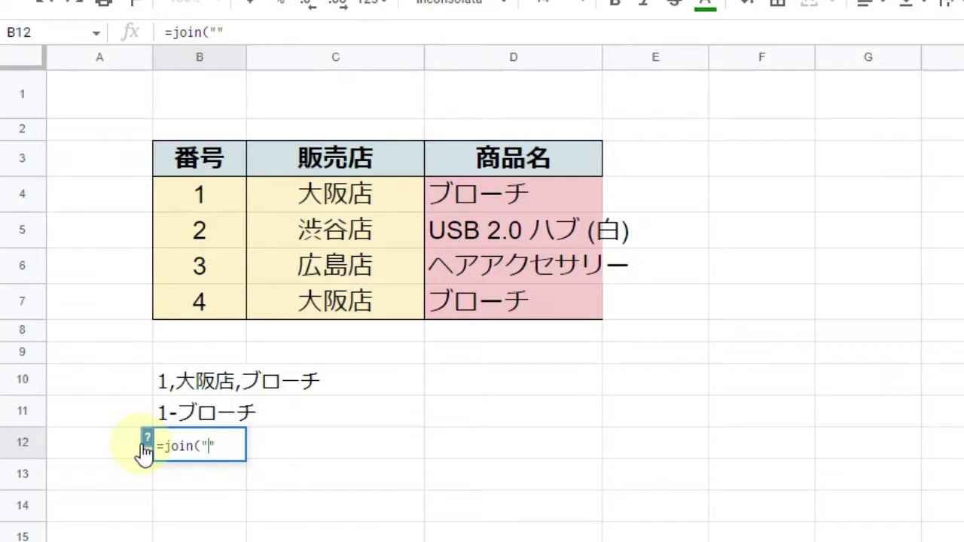
type("$")
key("BackSpace")
type("&\",")
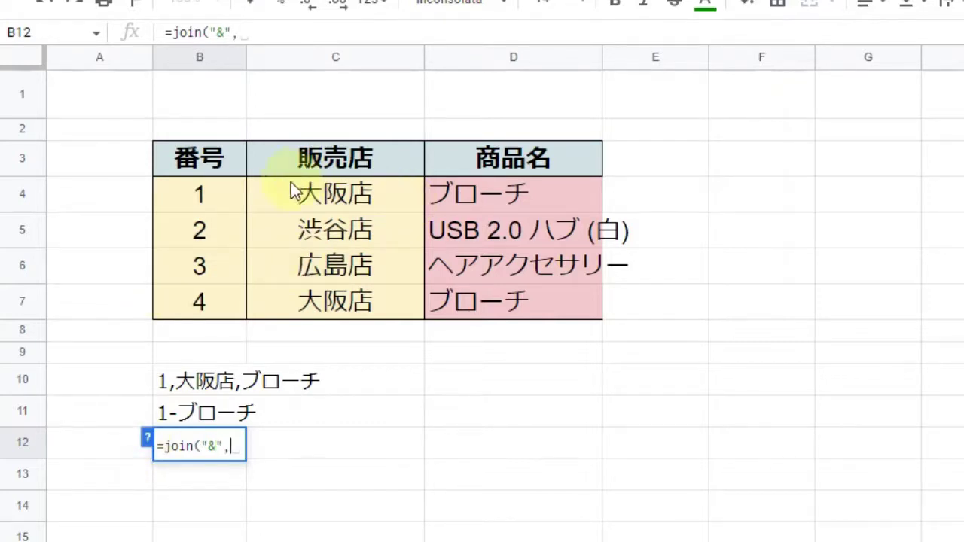
left_click(337, 195)
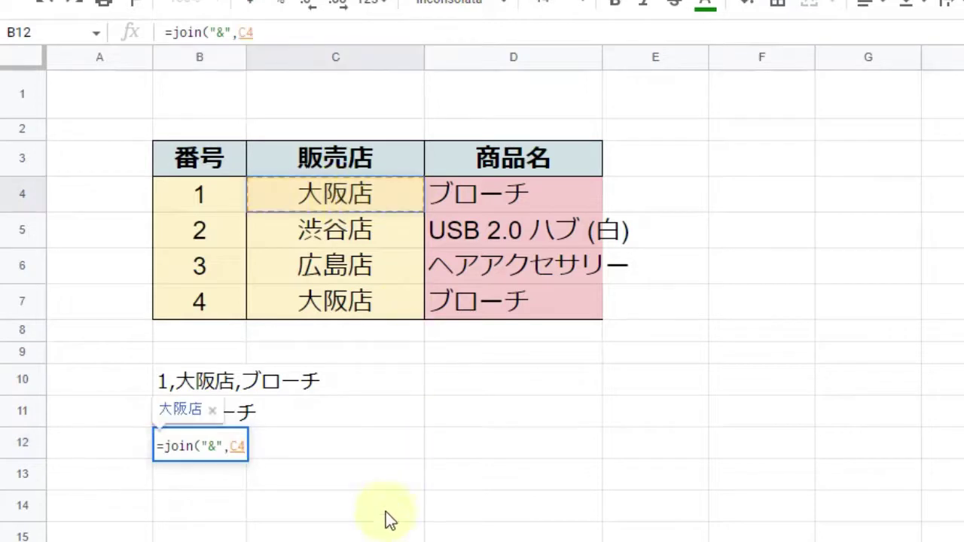
type(",")
left_click(523, 201)
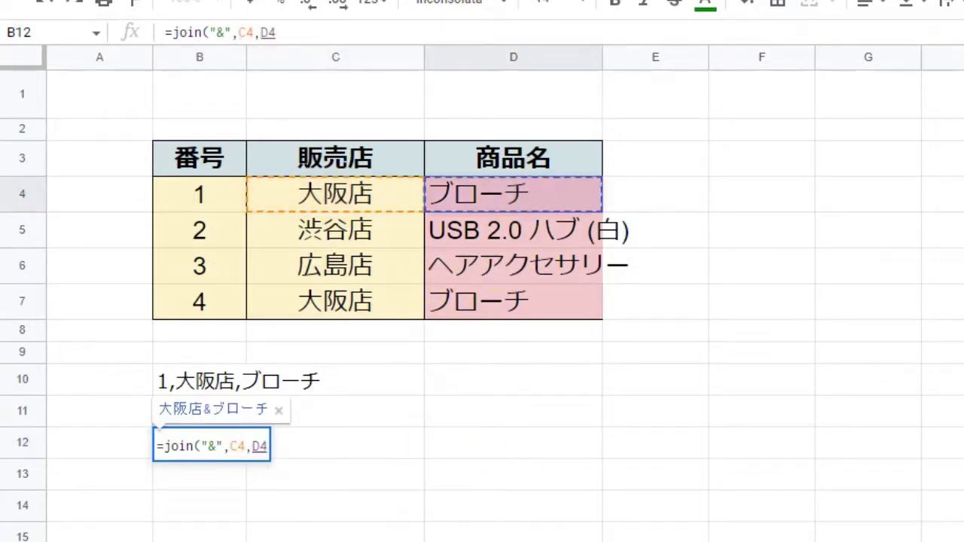
type(")")
key("Return")
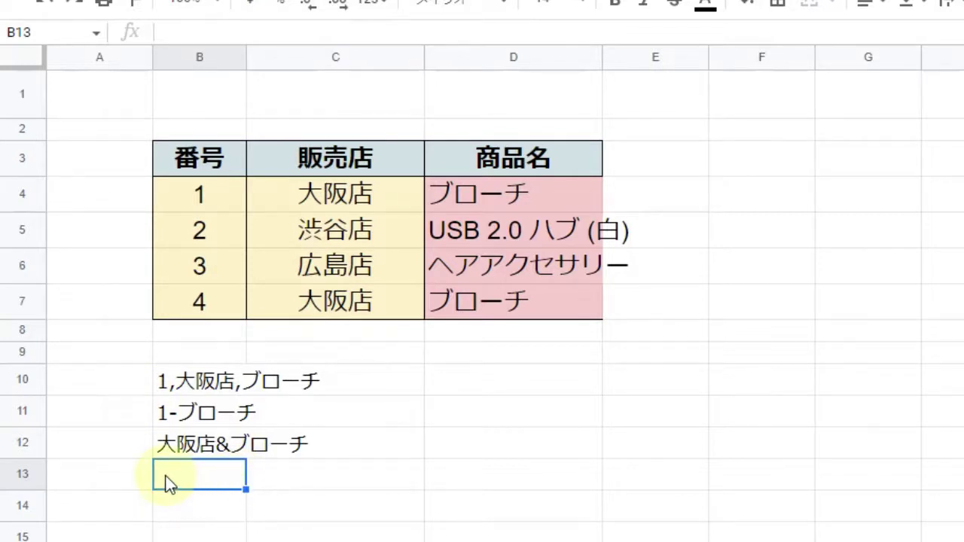
Step: In cell B13, enter =join("",C4,B4) to combine the first record's store and number without a delimiter
type("=join")
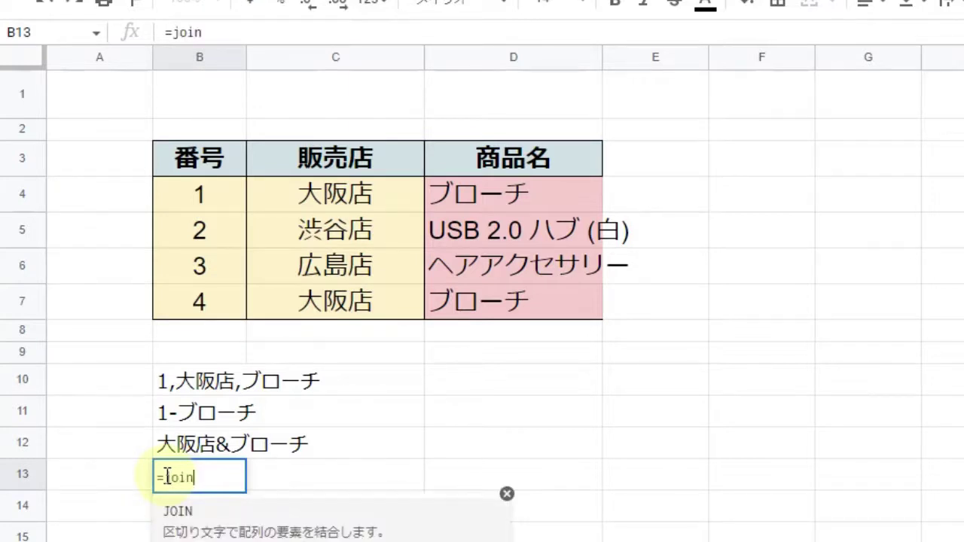
type("\"\"")
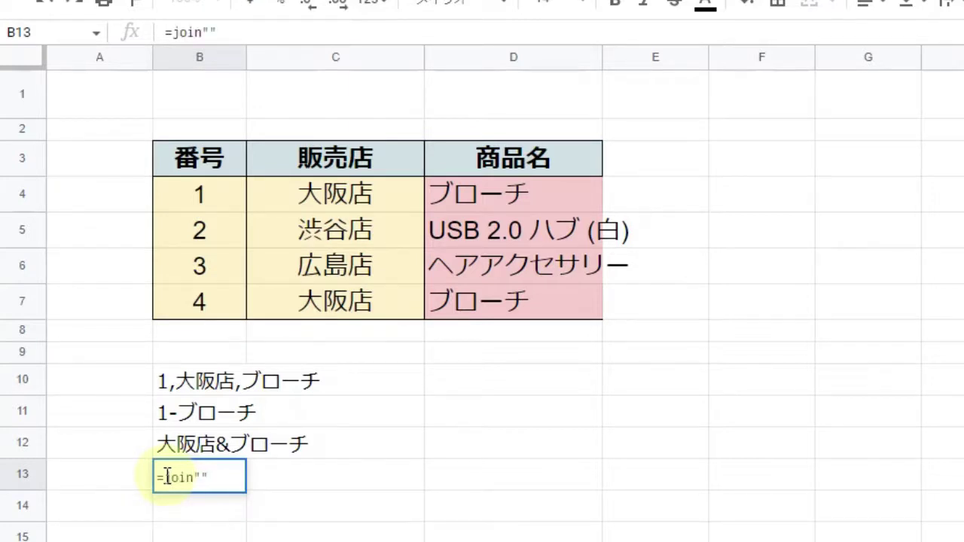
key("BackSpace")
key("BackSpace")
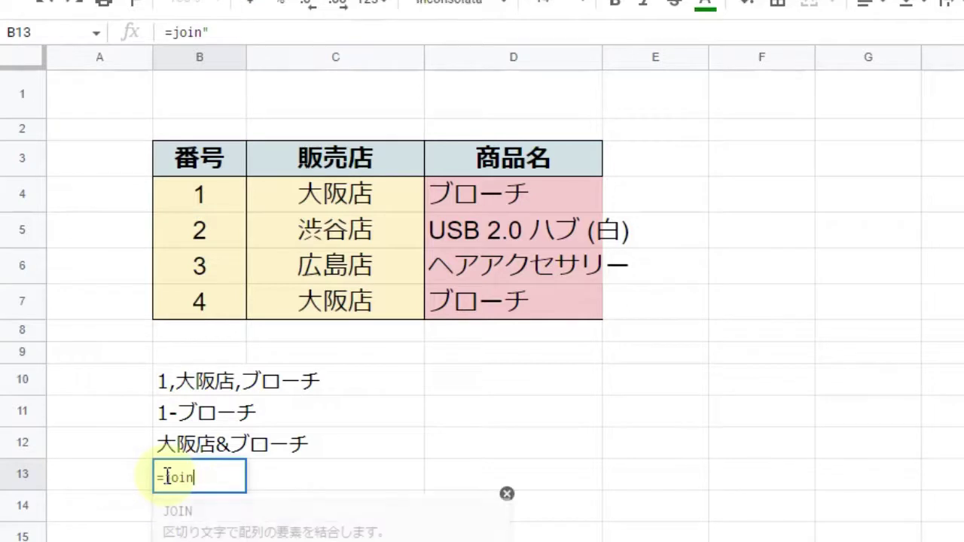
type("(")
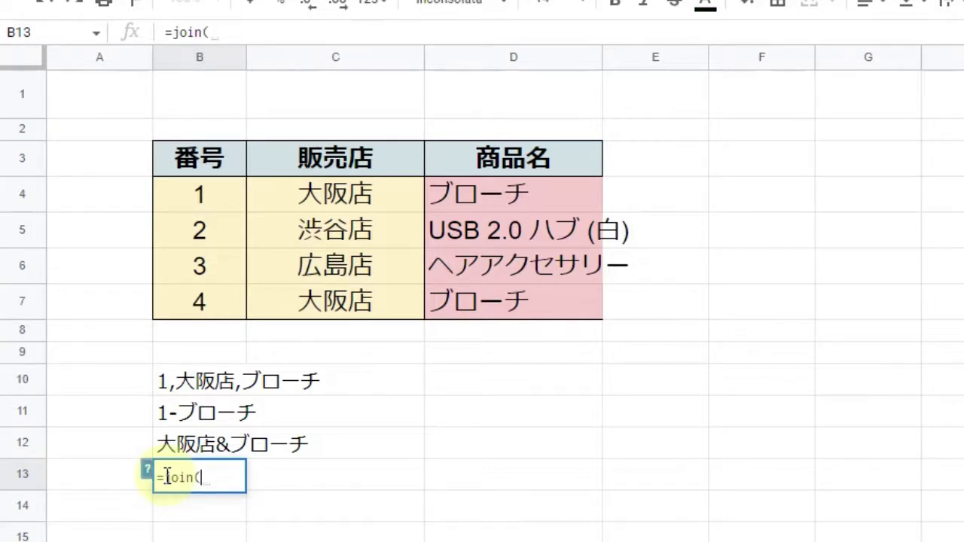
type("\"\",")
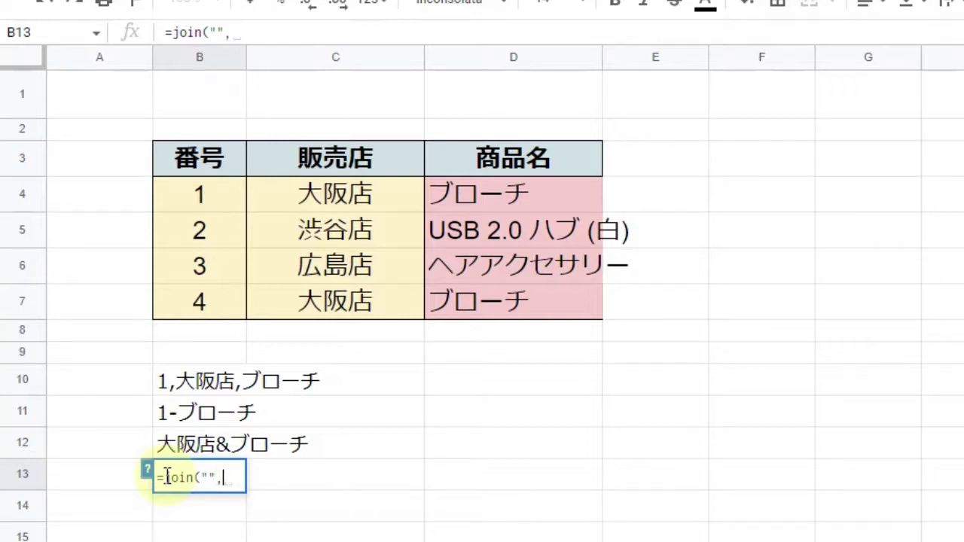
left_click(313, 197)
type(",")
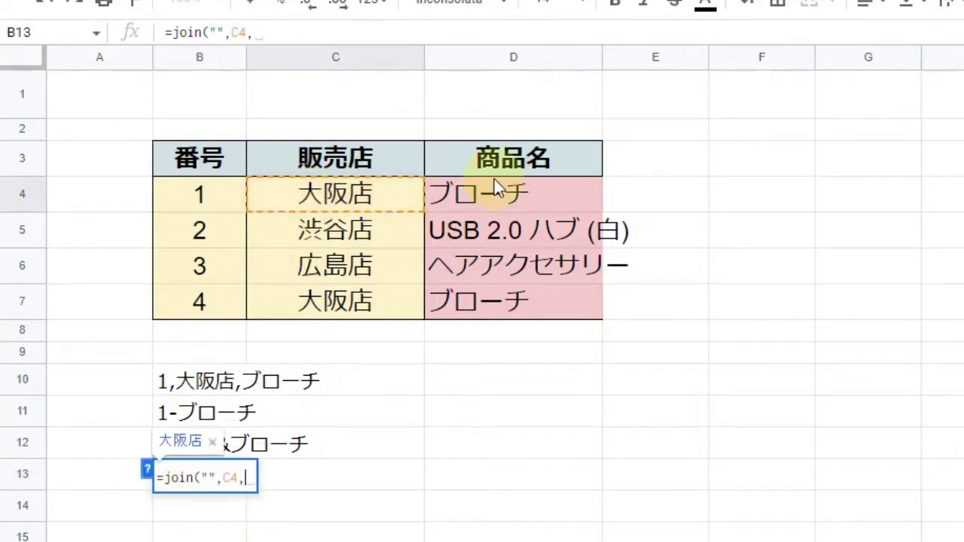
left_click(491, 197)
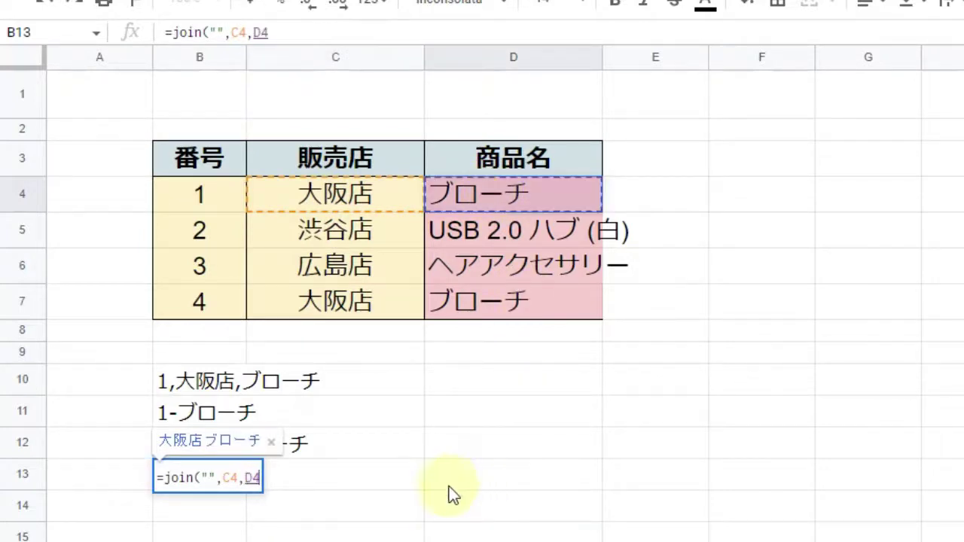
key("BackSpace")
key("BackSpace")
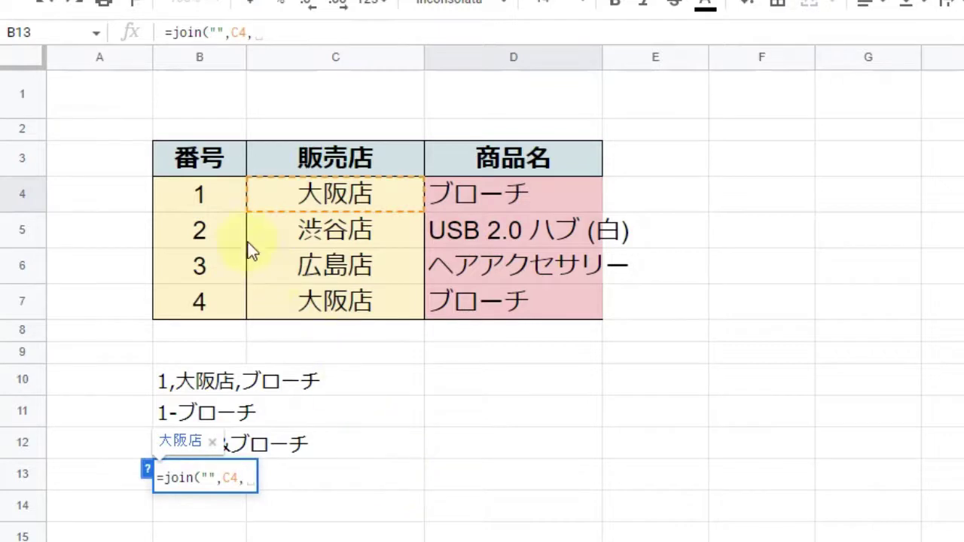
left_click(203, 190)
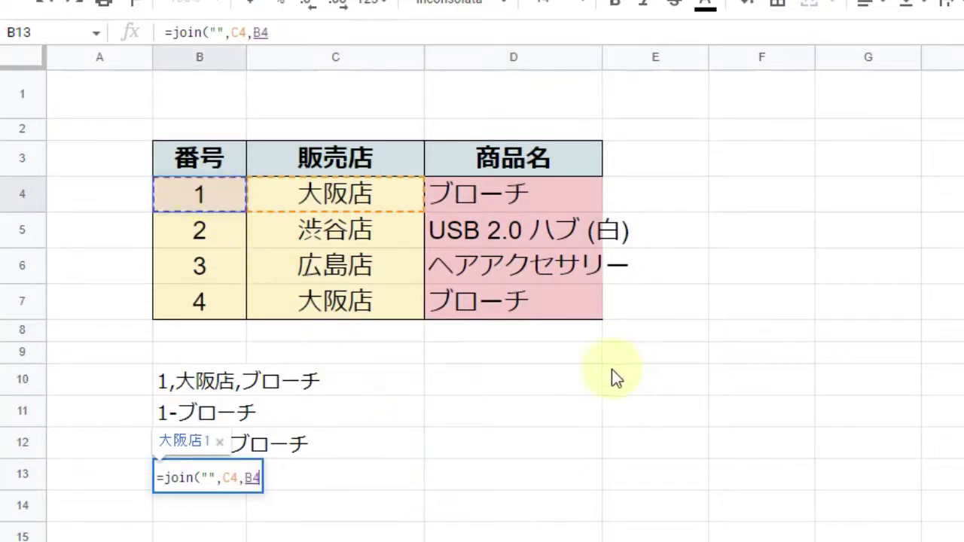
type(")")
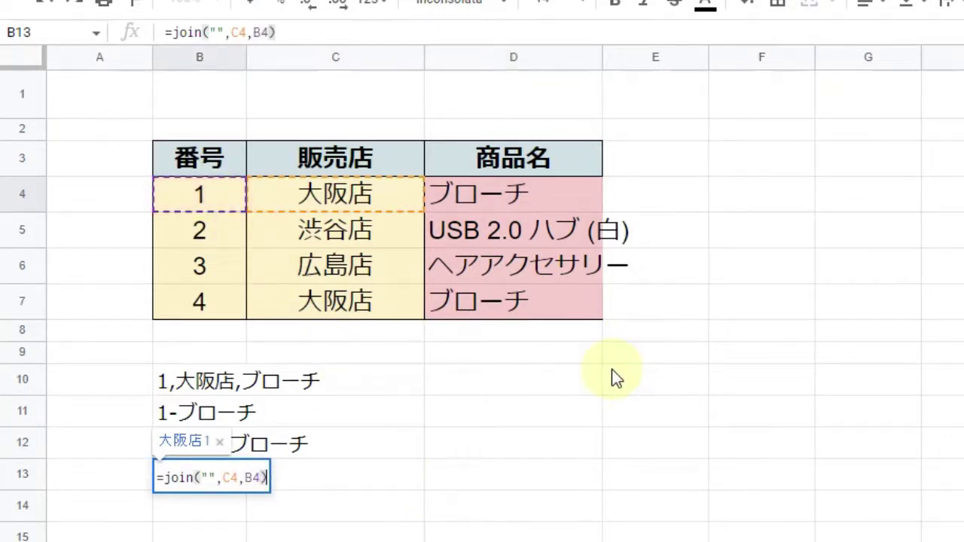
key("Return")
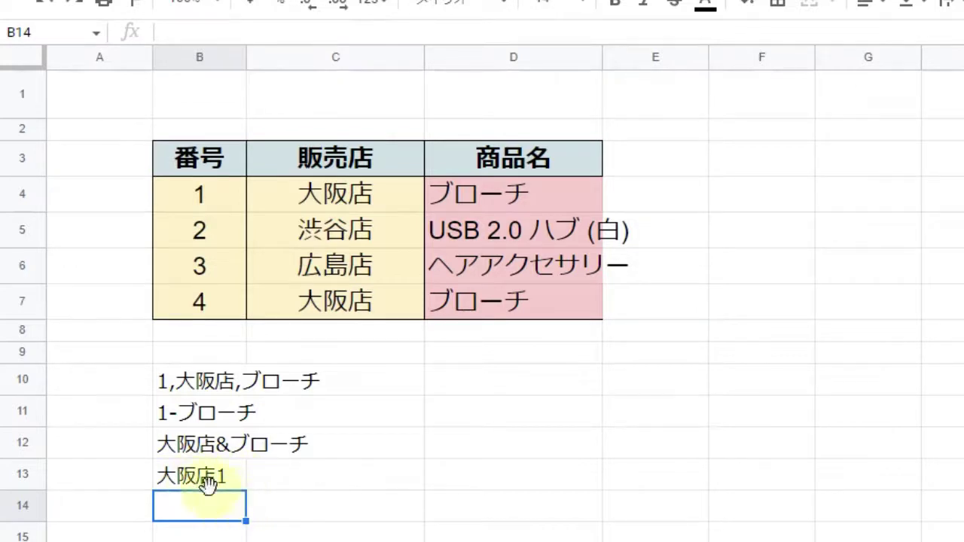
Step: Delete the four JOIN formulas from cells B10, B11, B12 and B13
left_click(188, 385)
key("Delete")
left_click(193, 412)
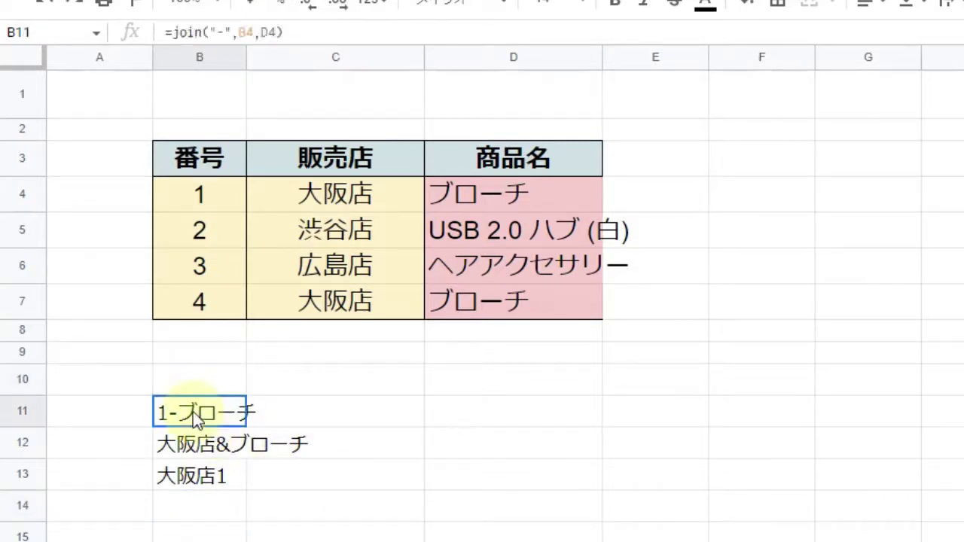
key("Delete")
left_click(192, 442)
key("Delete")
left_click(207, 474)
key("Delete")
left_click(214, 381)
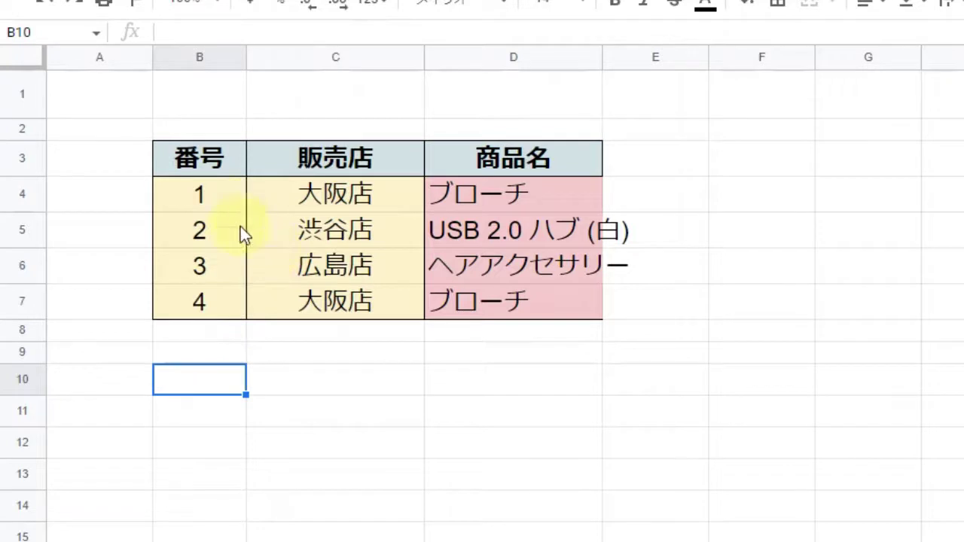
Step: Enter a comma in cell E1 as the delimiter above the table
left_click(317, 91)
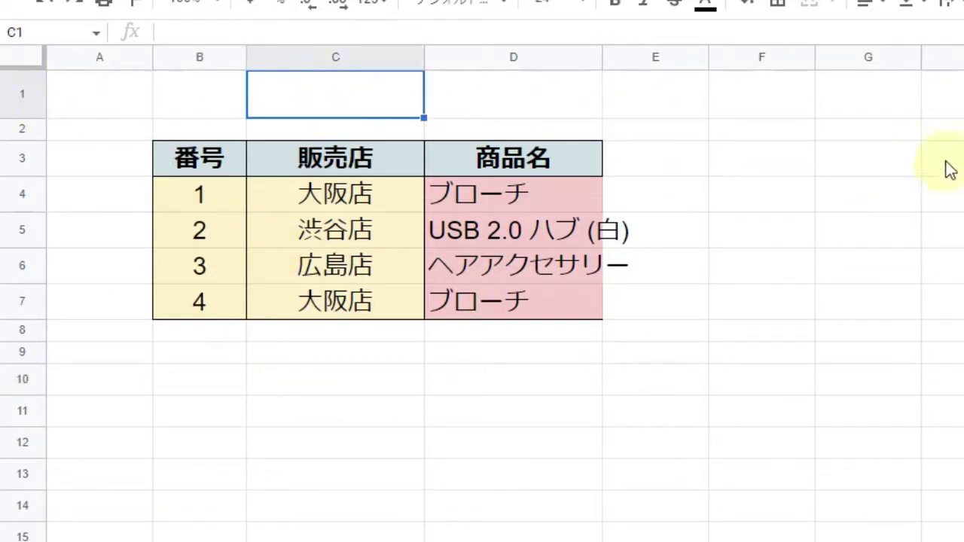
left_click(678, 106)
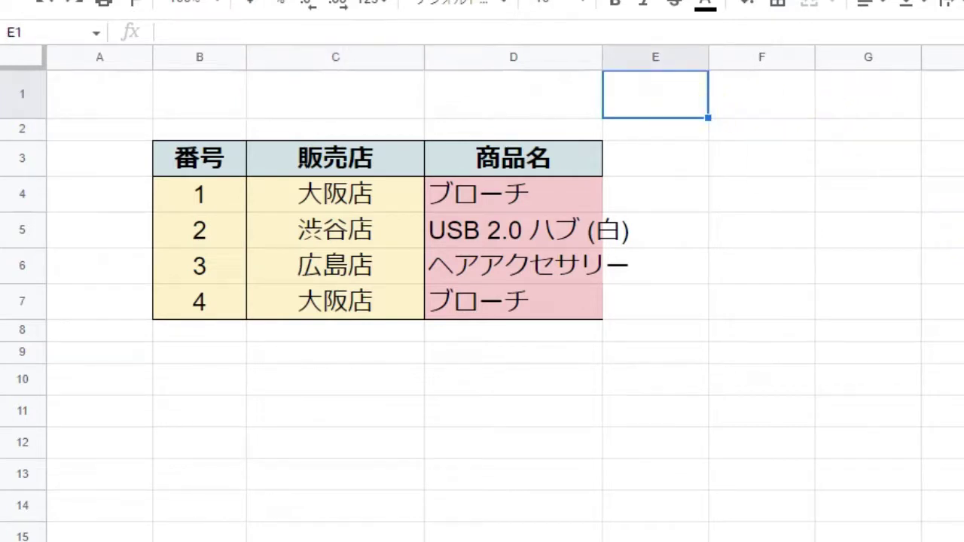
type("'")
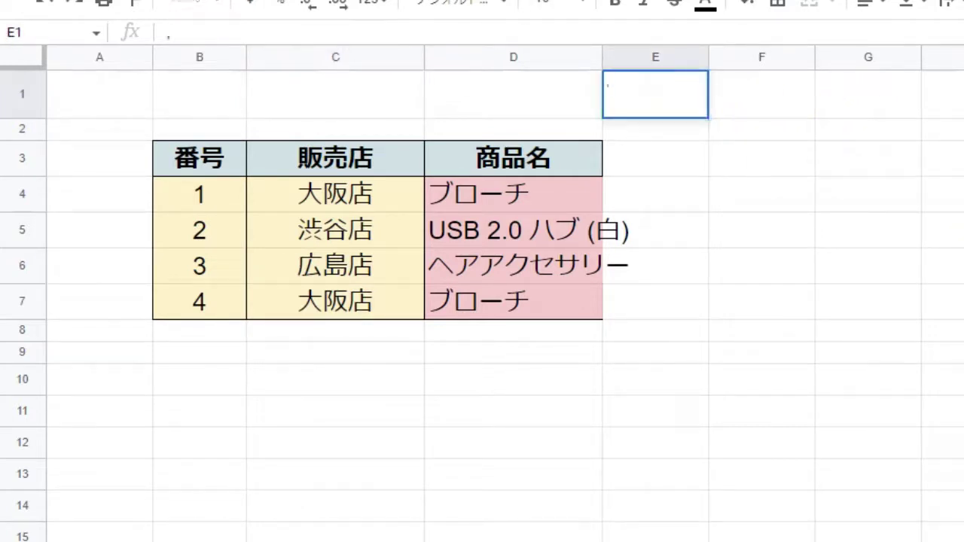
key("BackSpace")
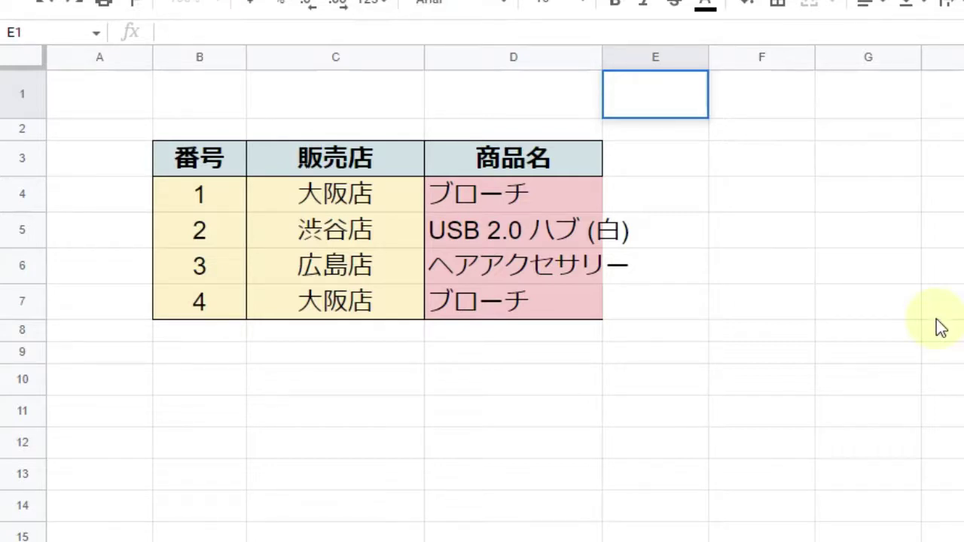
type("'")
left_click(937, 369)
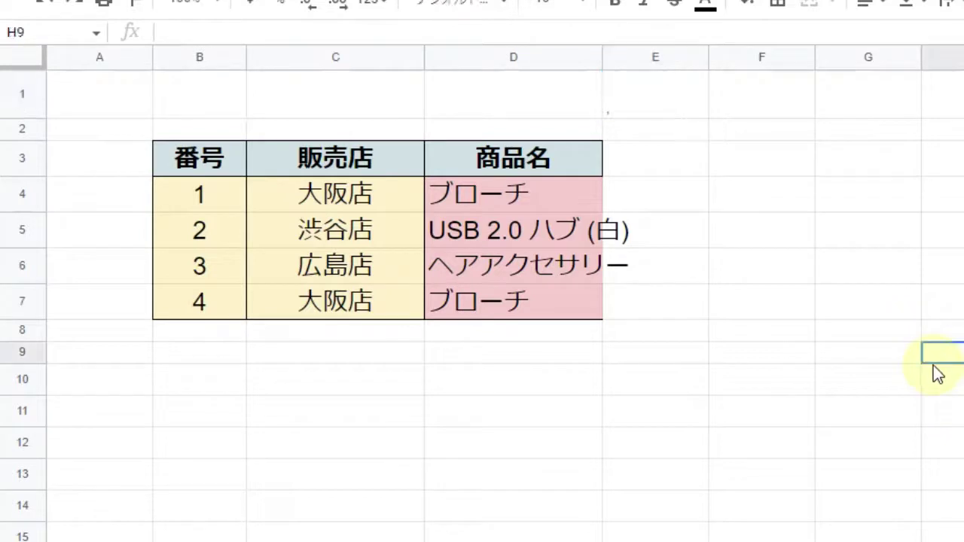
Step: Format the comma in cell E1 as bold with font size 18
left_click(630, 94)
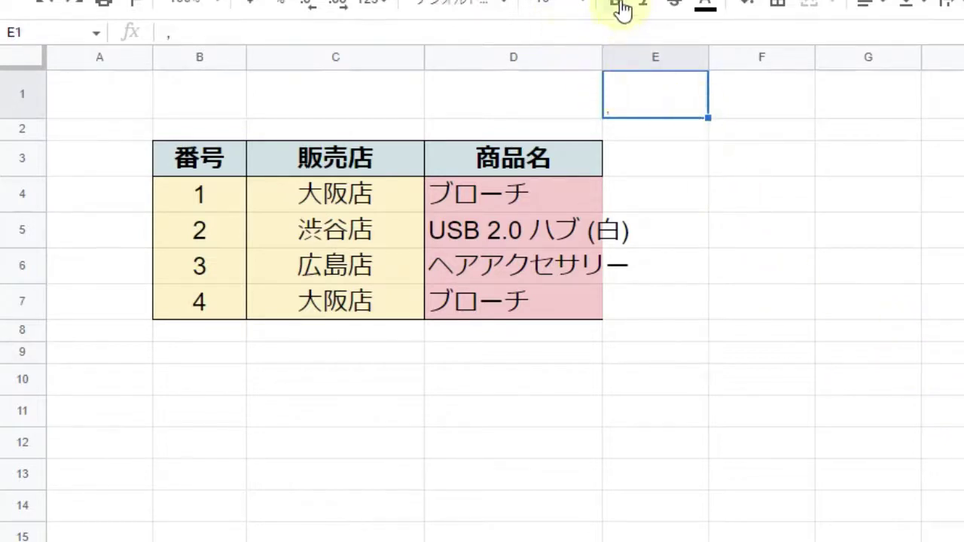
left_click(580, 7)
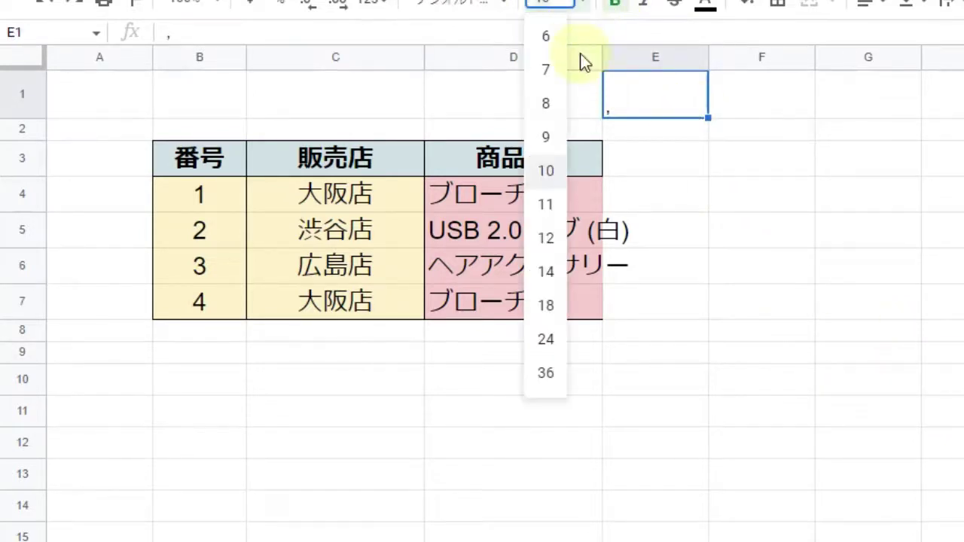
left_click(557, 307)
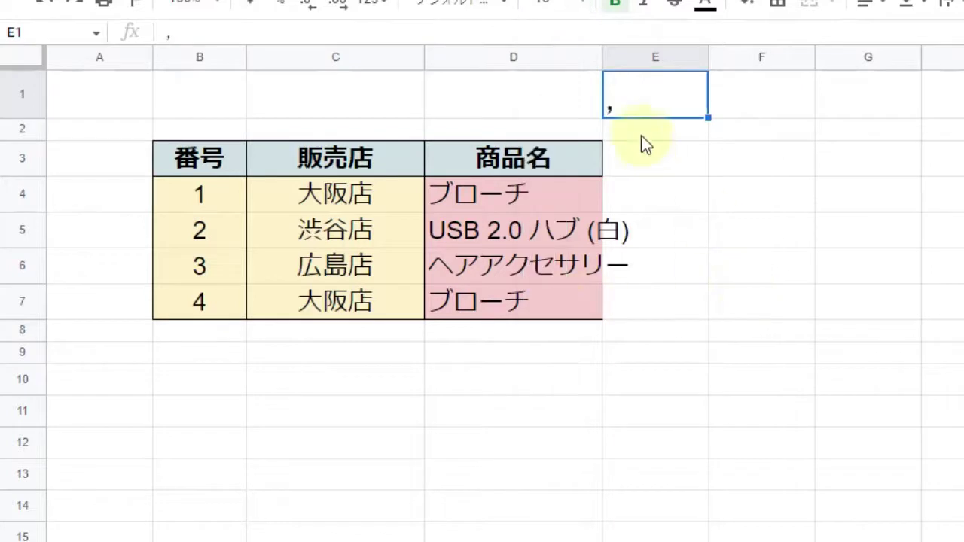
left_click(655, 156)
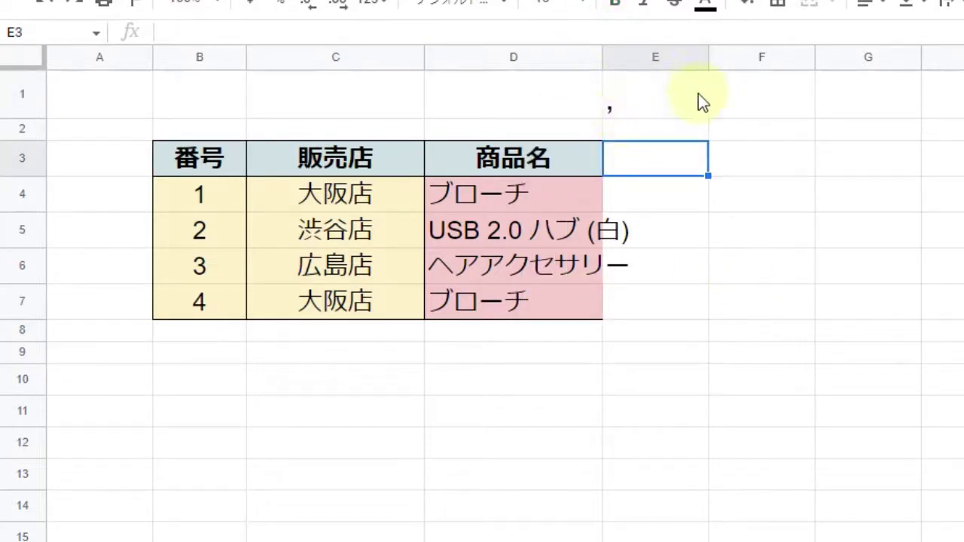
Step: In cell B10, enter =join(E1,C4,D4) to combine the first record's store and product using the delimiter in E1
left_click(199, 390)
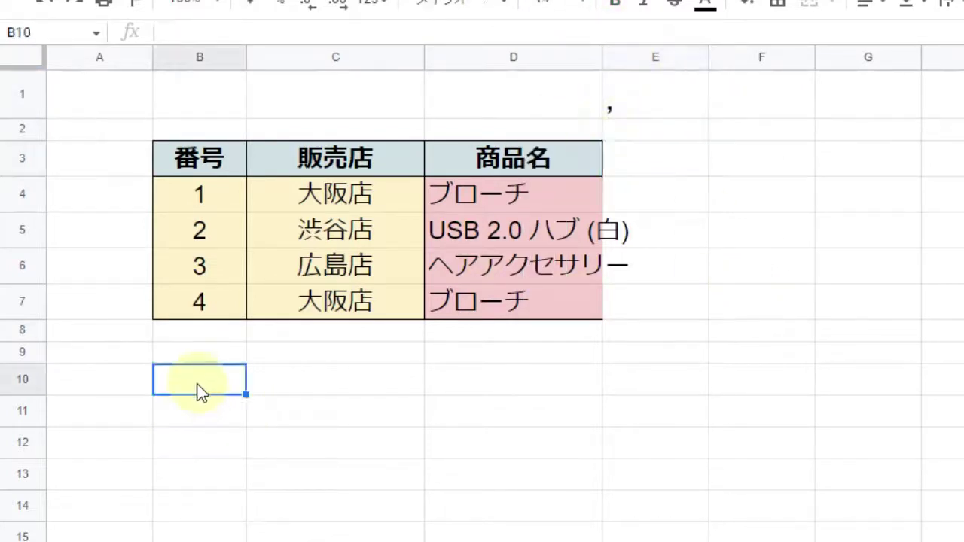
type("=j")
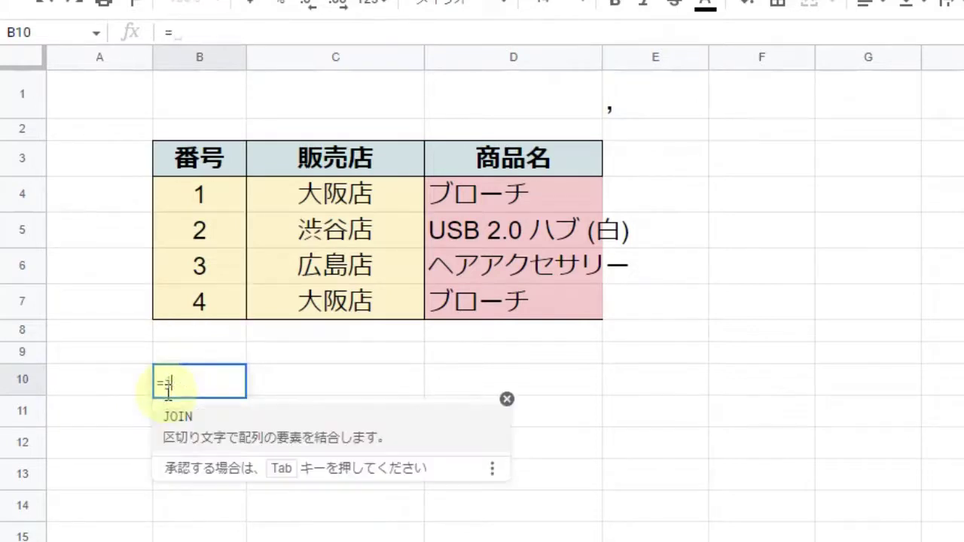
type("oin(")
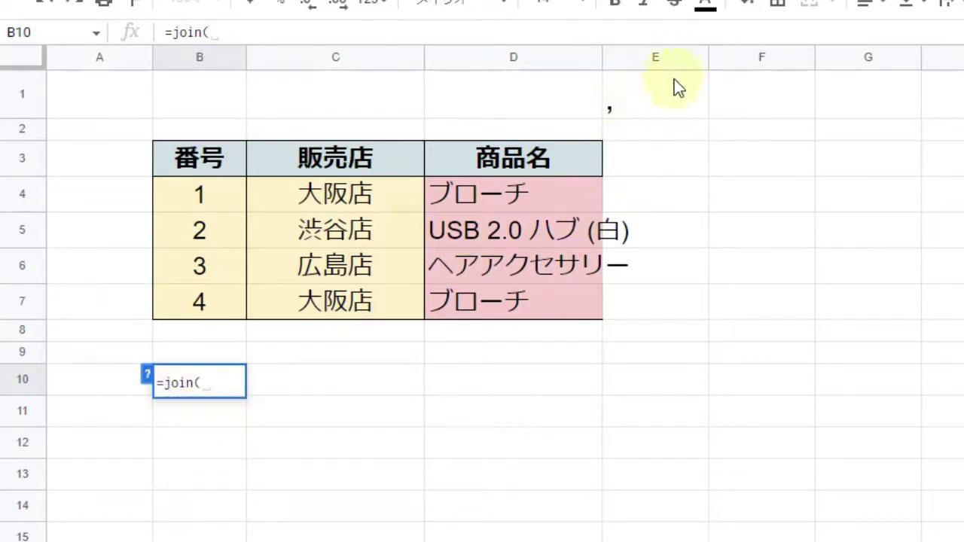
left_click(638, 97)
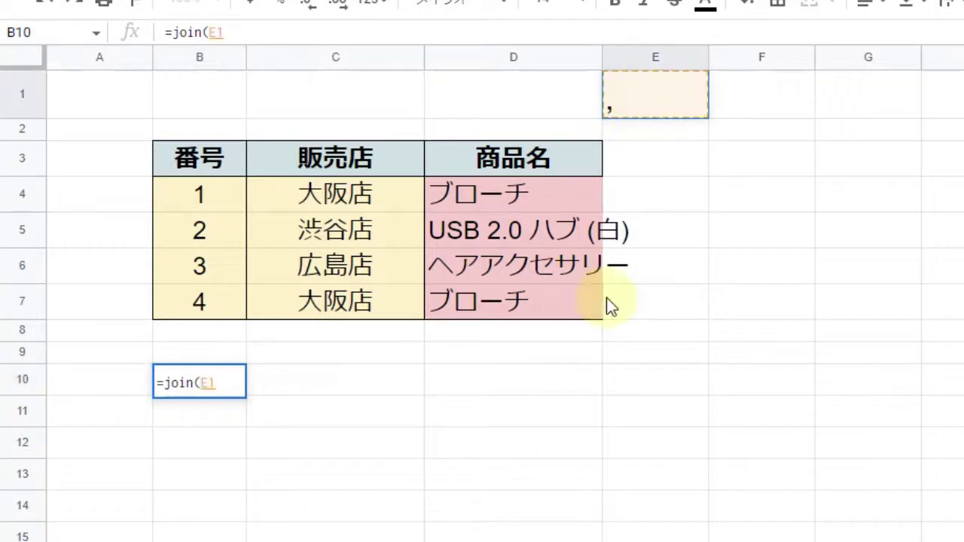
type(",")
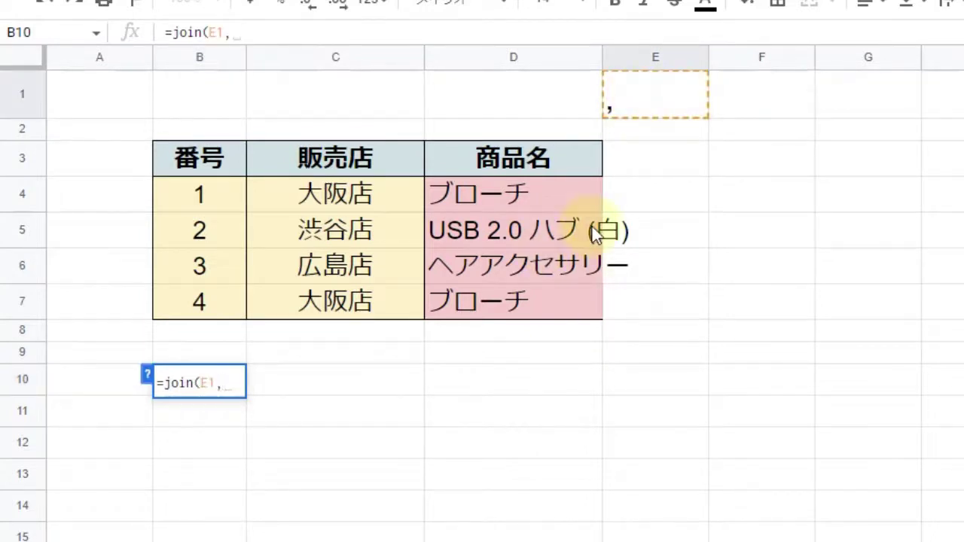
left_click(304, 204)
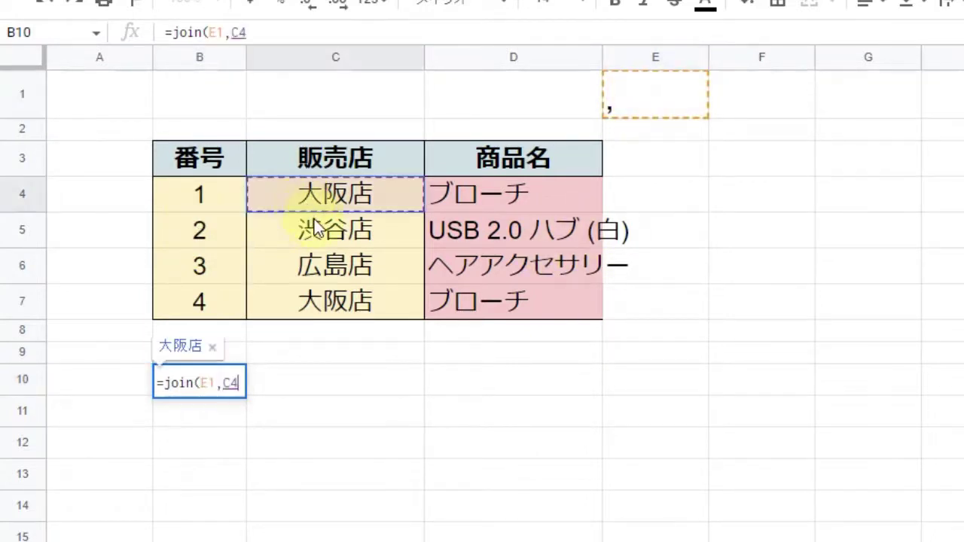
type(",")
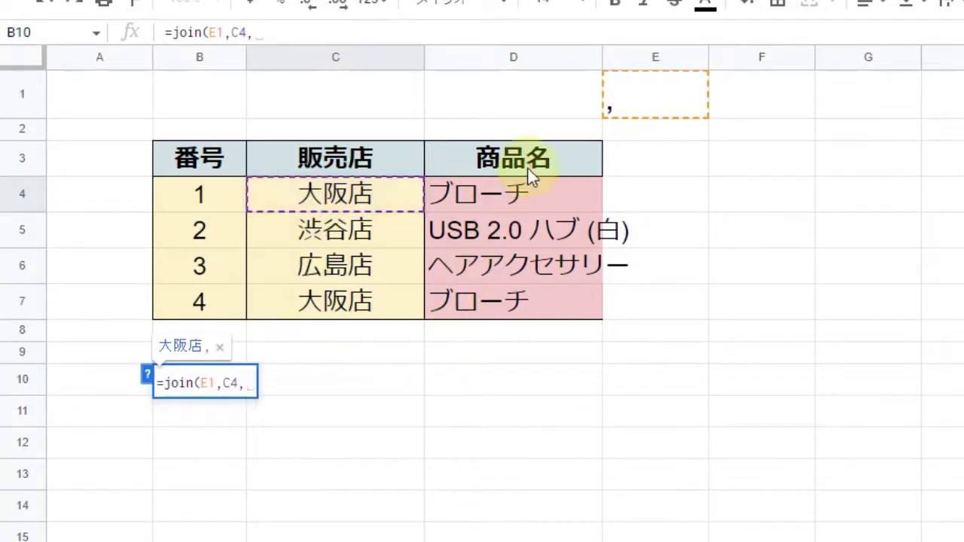
left_click(510, 203)
type(")")
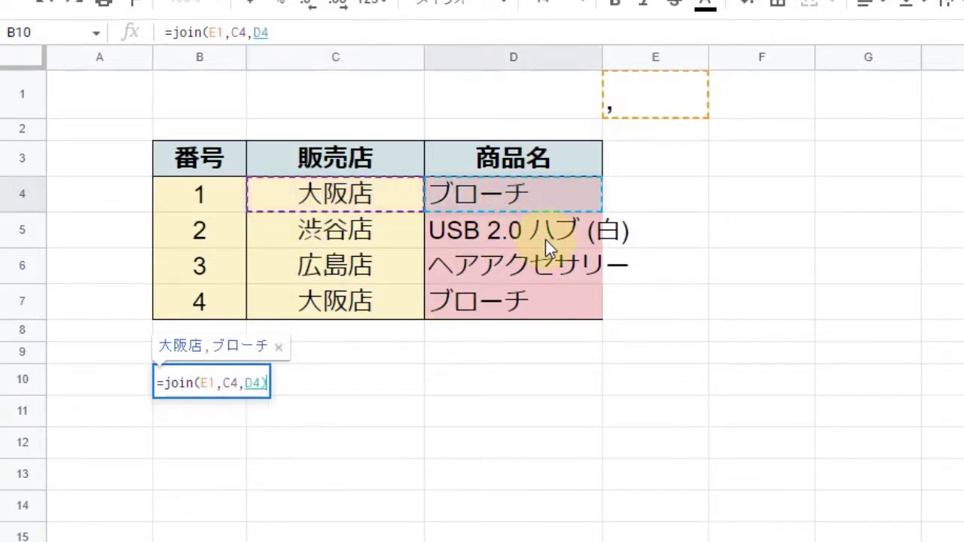
key("Return")
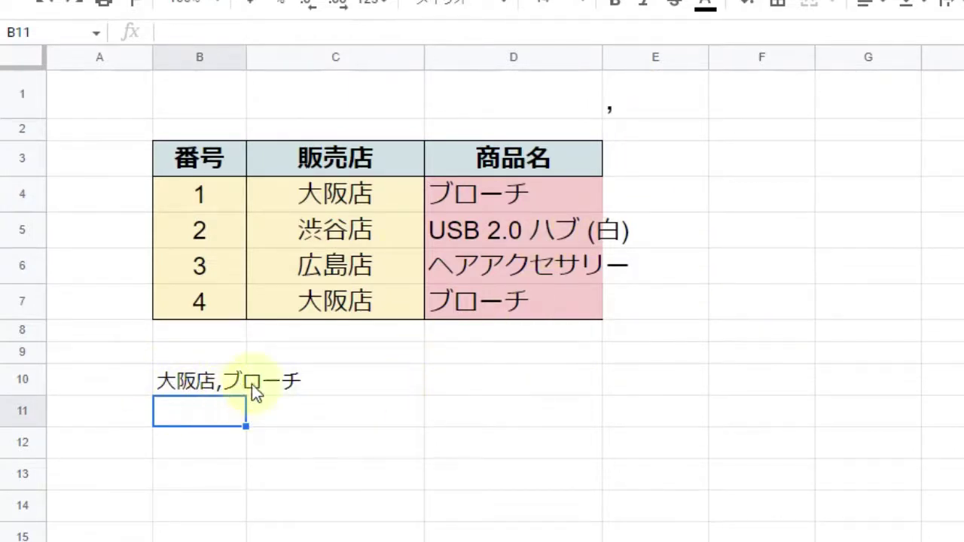
Step: Enter & in cell F1 as a second delimiter, and select the empty cell B11
left_click(772, 111)
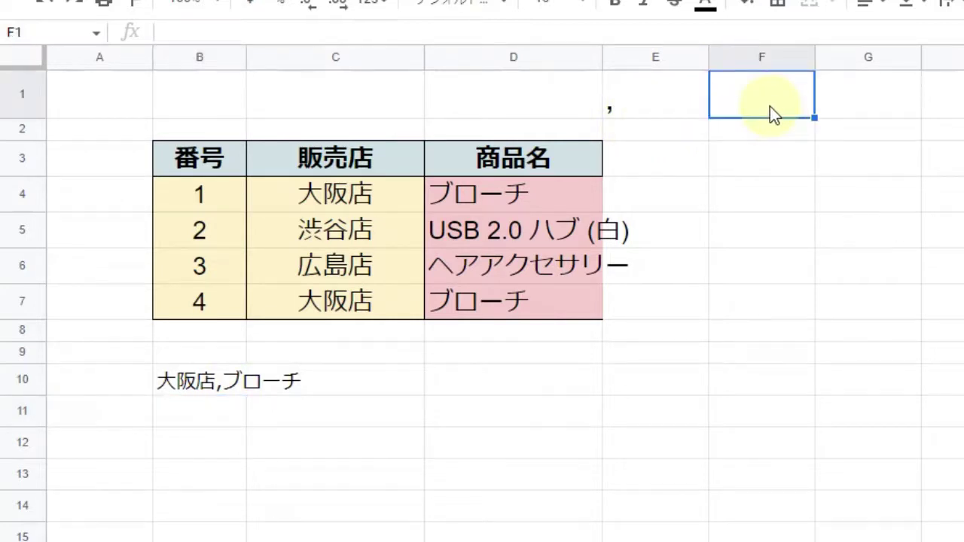
type("&")
left_click(792, 246)
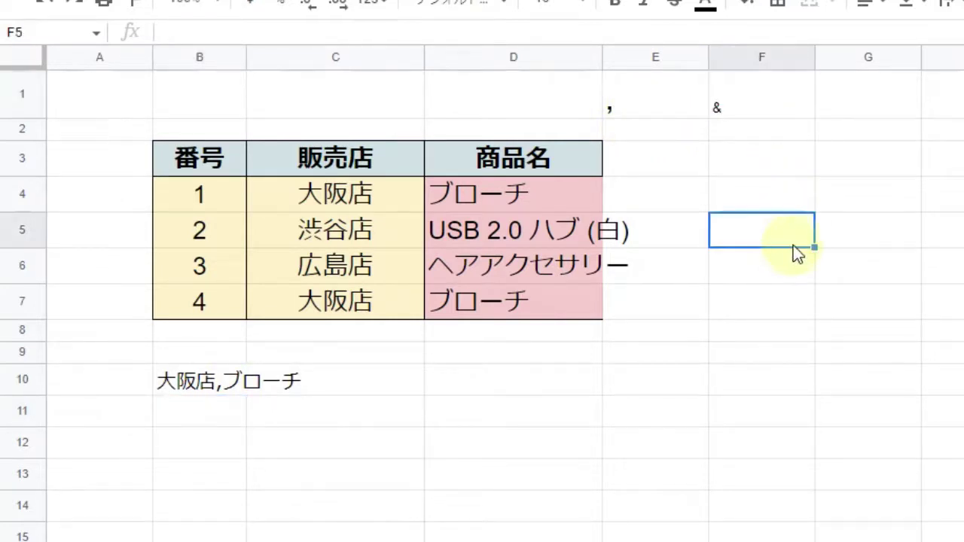
left_click(762, 117)
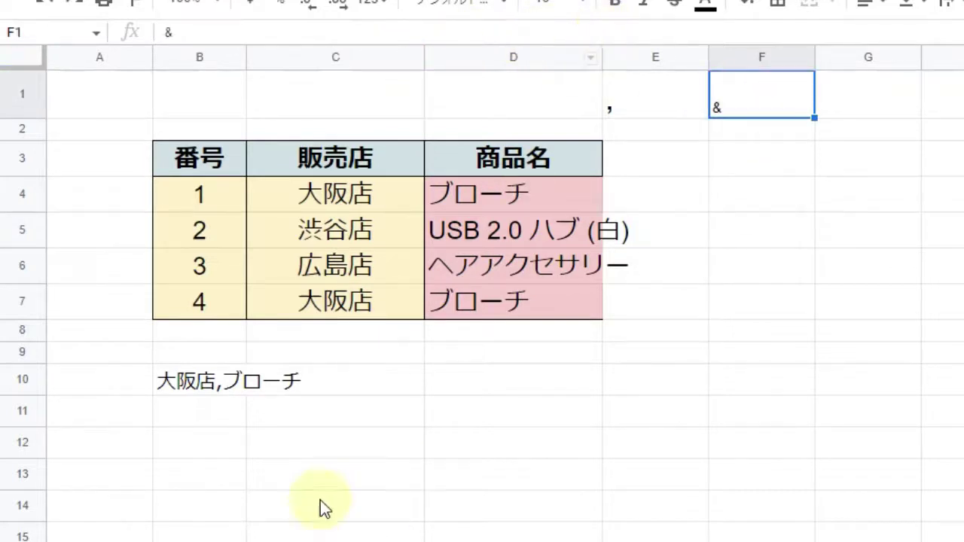
left_click(198, 419)
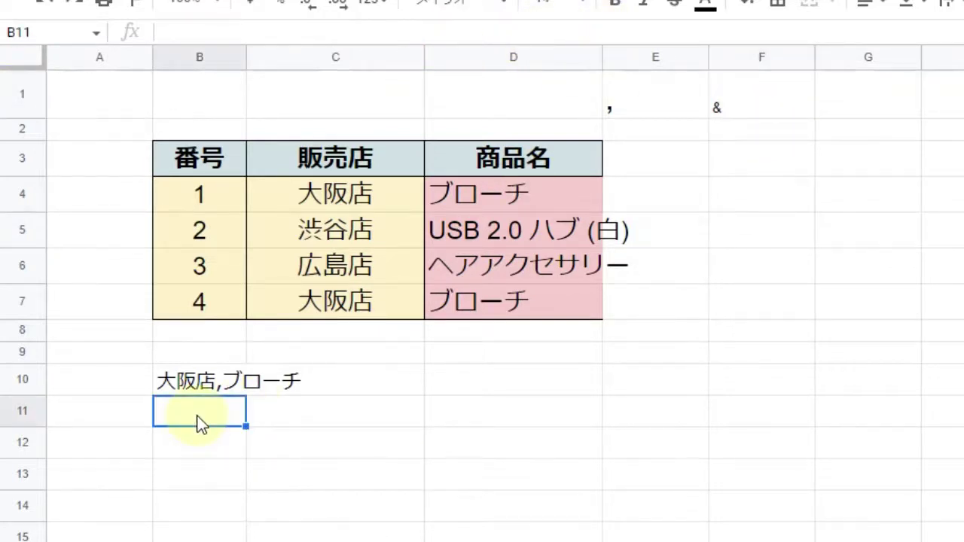
Step: In cell B11, enter =join(F1,B4,C4) to combine the first record's number and store with the delimiter in F1
type("=joi")
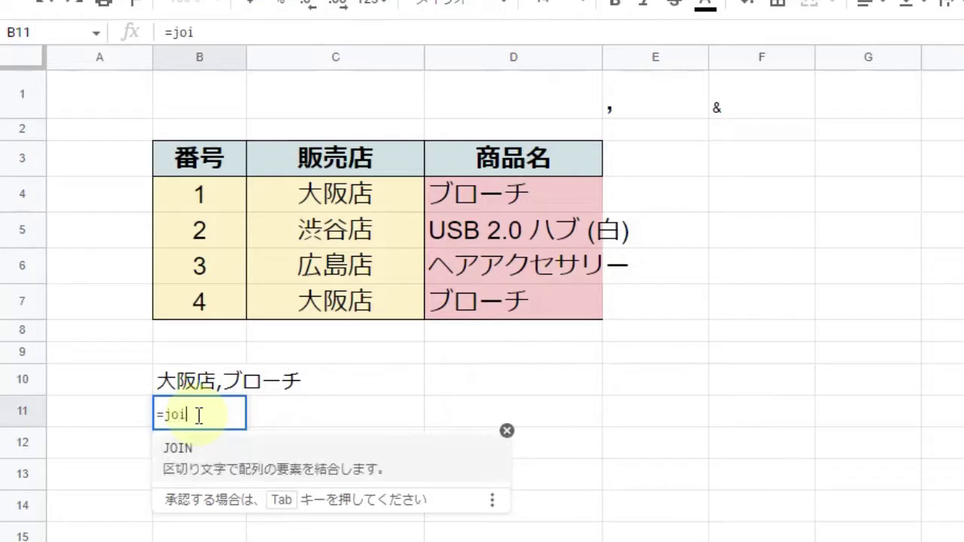
type("n(")
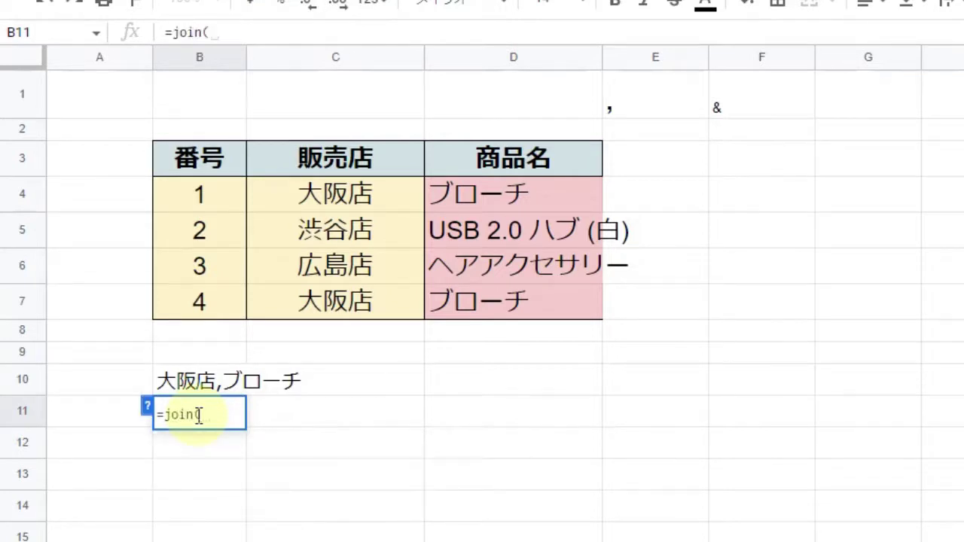
left_click(756, 105)
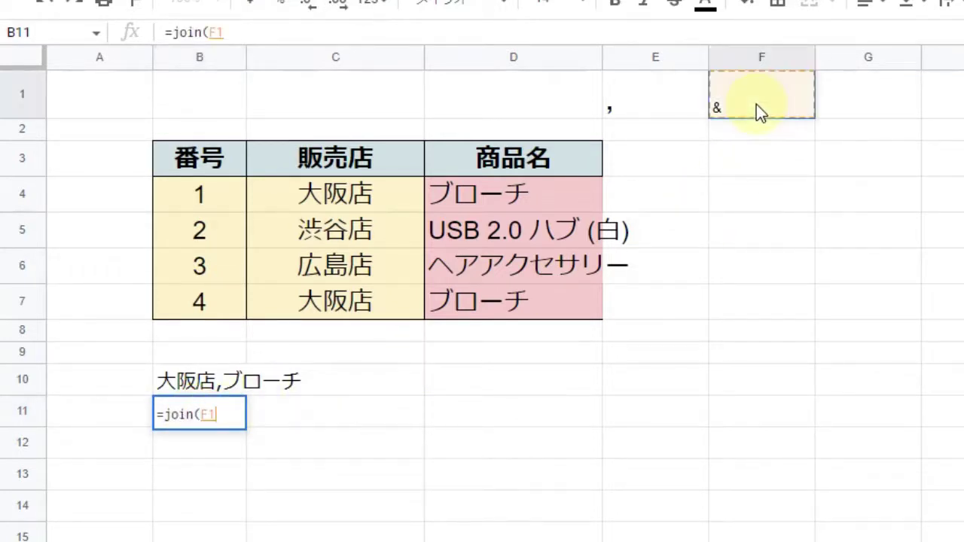
type(",")
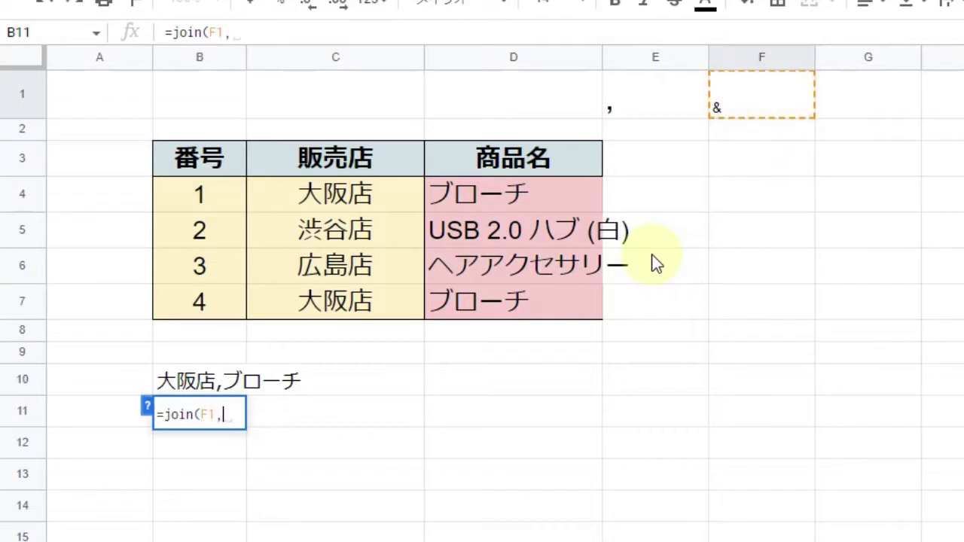
left_click(208, 203)
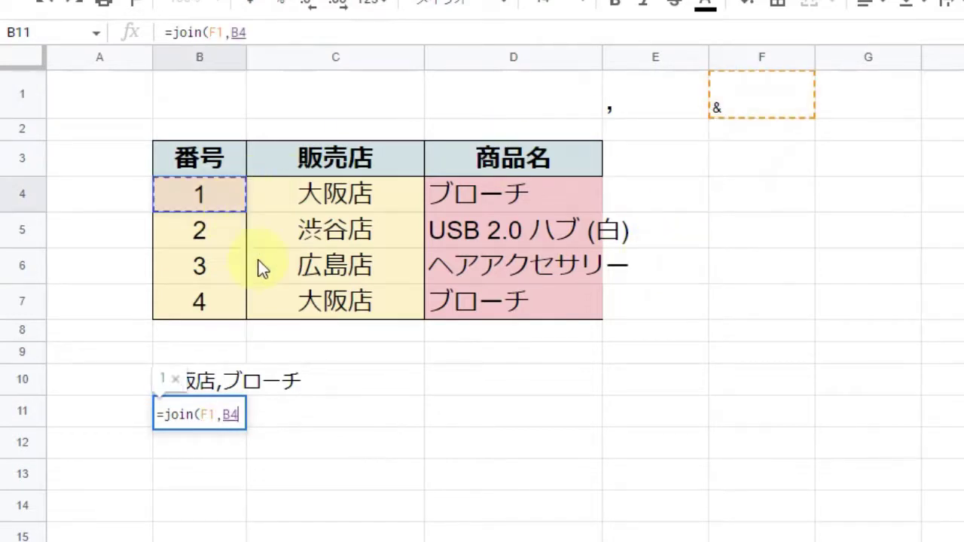
type(",")
left_click(337, 186)
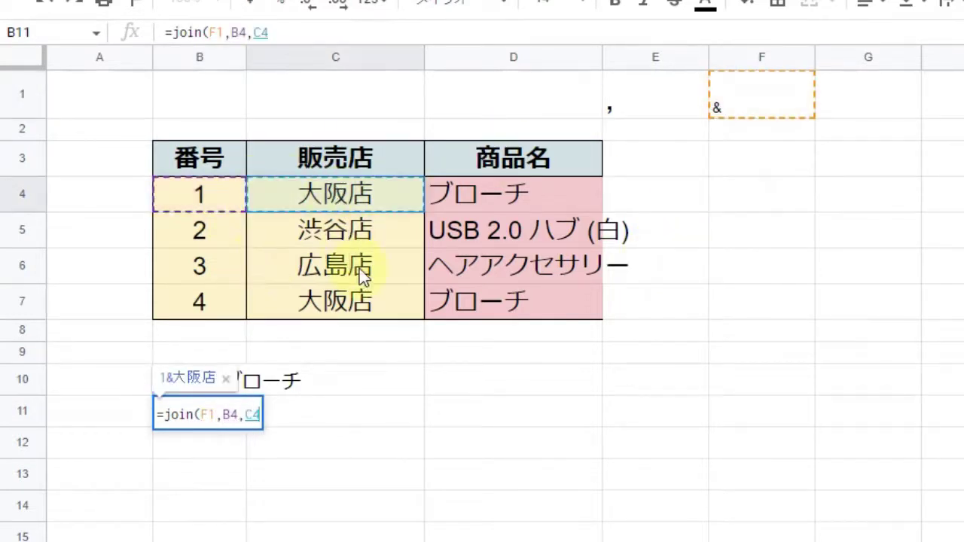
type(")")
key("Return")
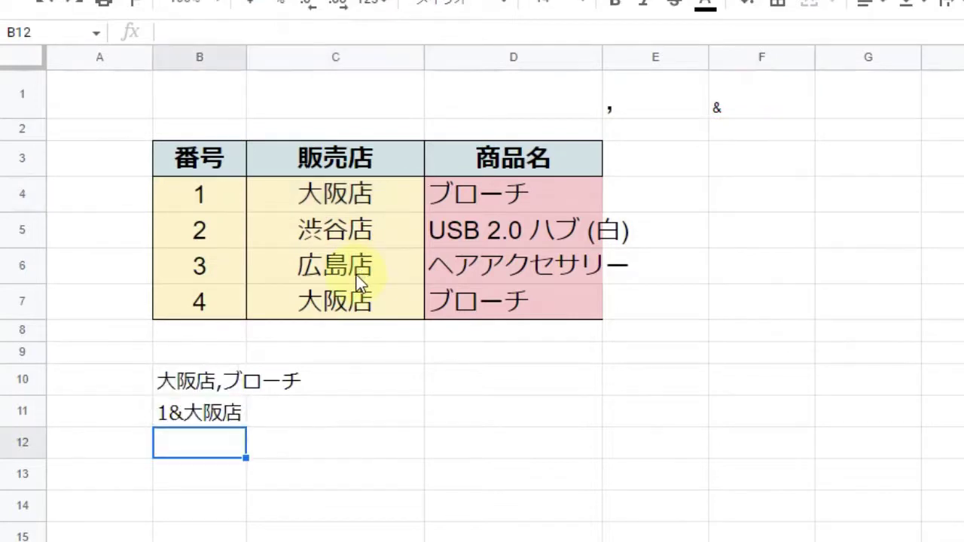
left_click(197, 416)
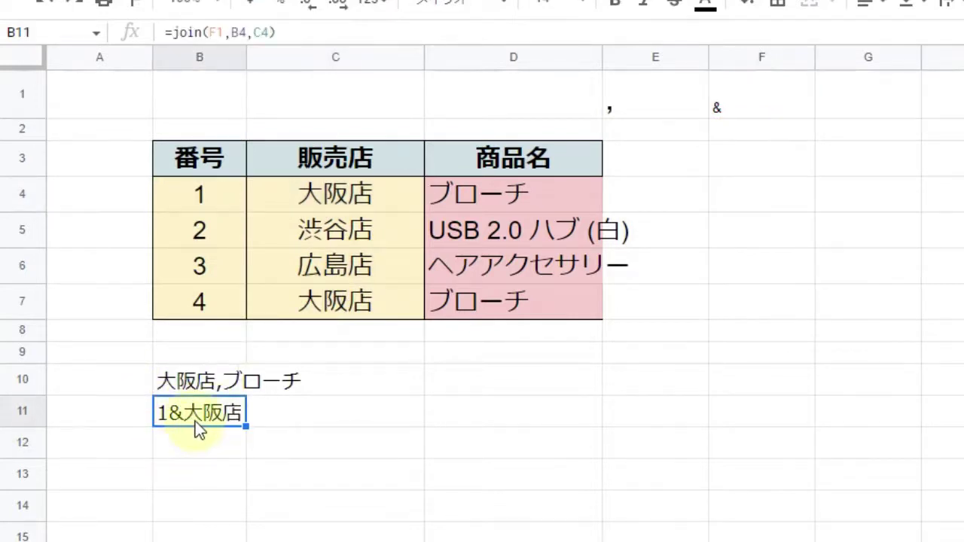
left_click(198, 386)
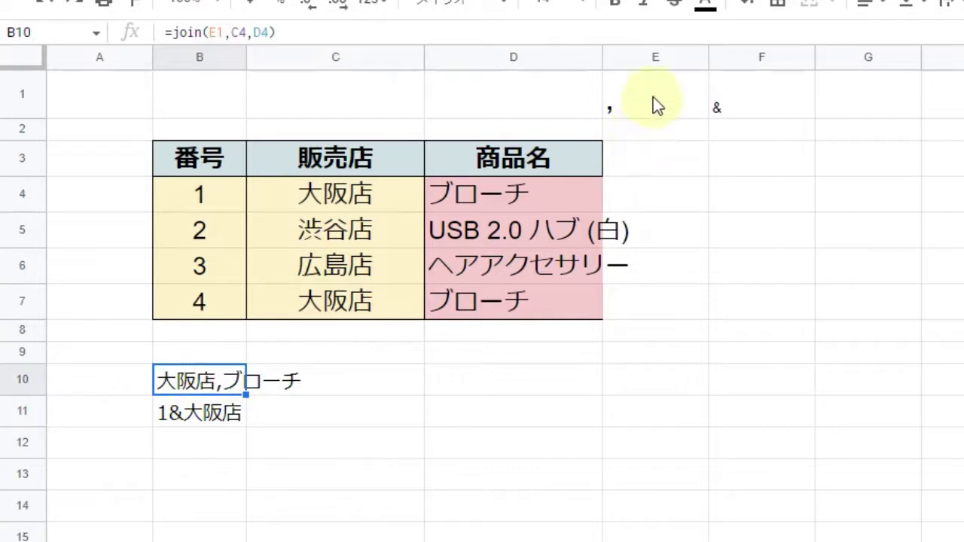
Step: Replace the comma delimiter in cell E1 with は
left_click(607, 106)
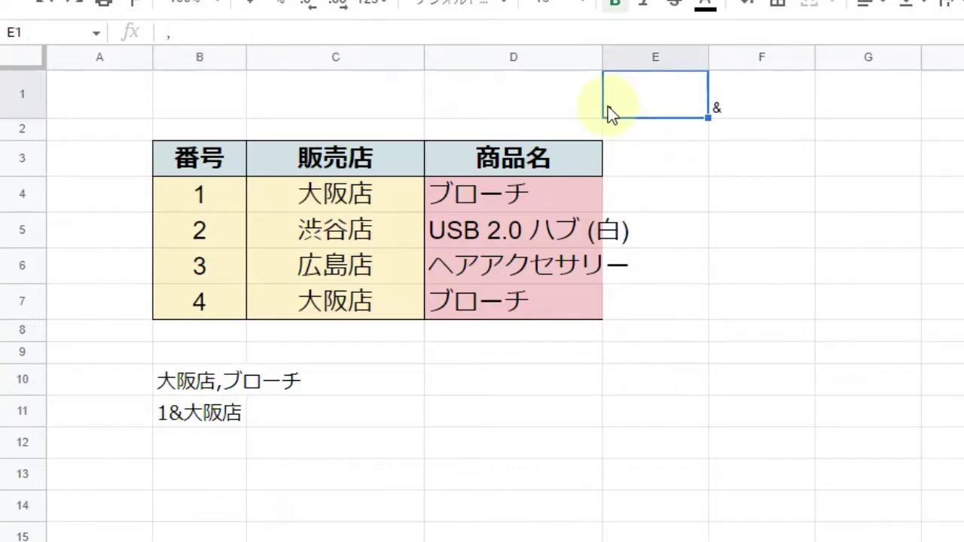
type("ha")
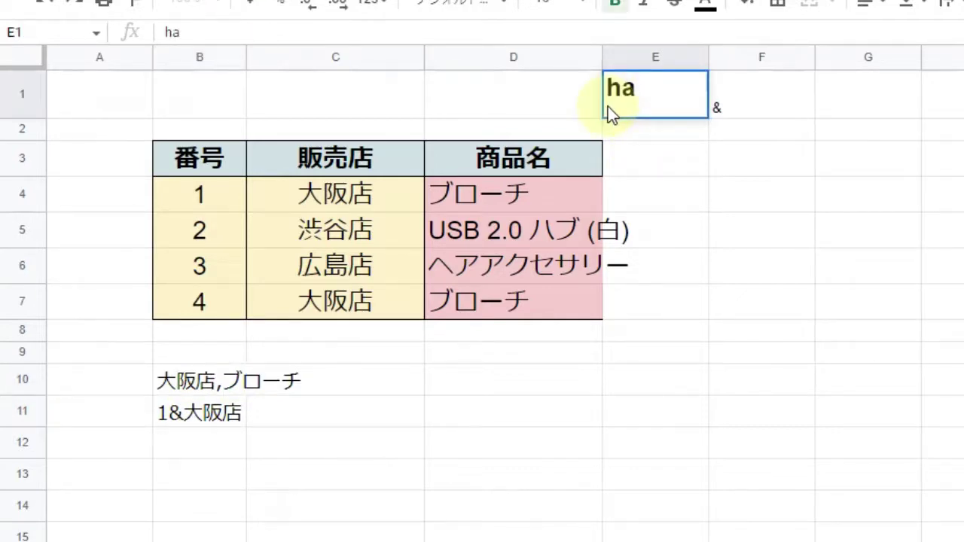
key("BackSpace")
key("BackSpace")
type("ha")
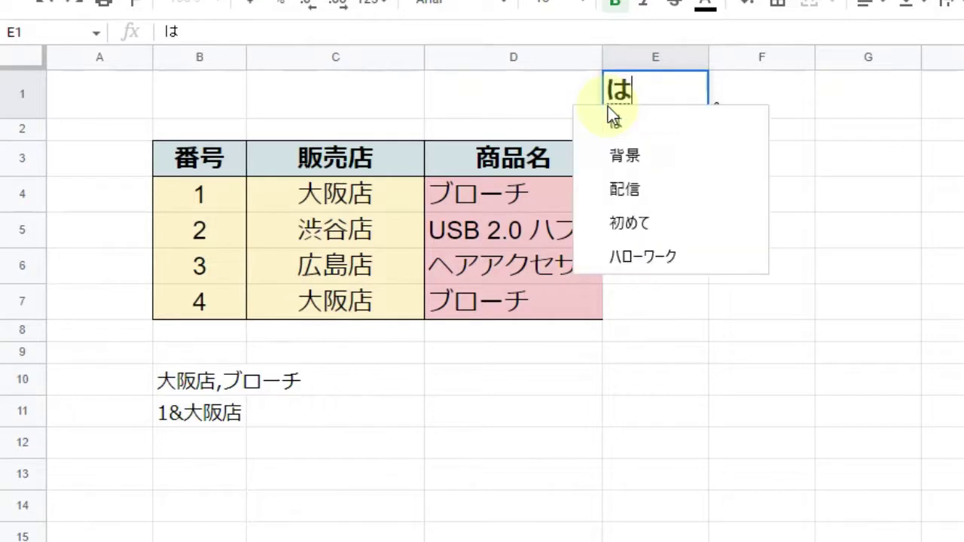
key("Return")
key("Return")
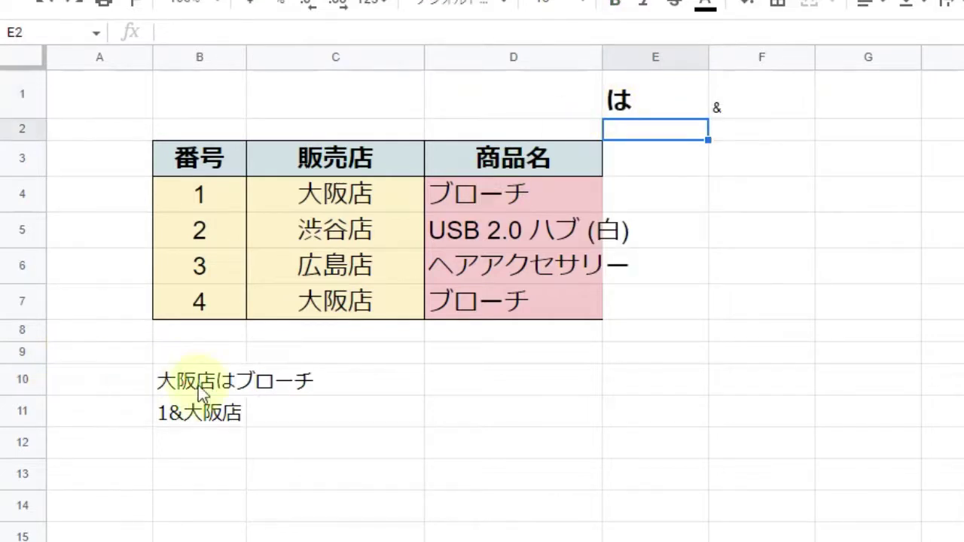
Step: Replace the & delimiter in cell F1 with two hyphens (--)
left_click(736, 96)
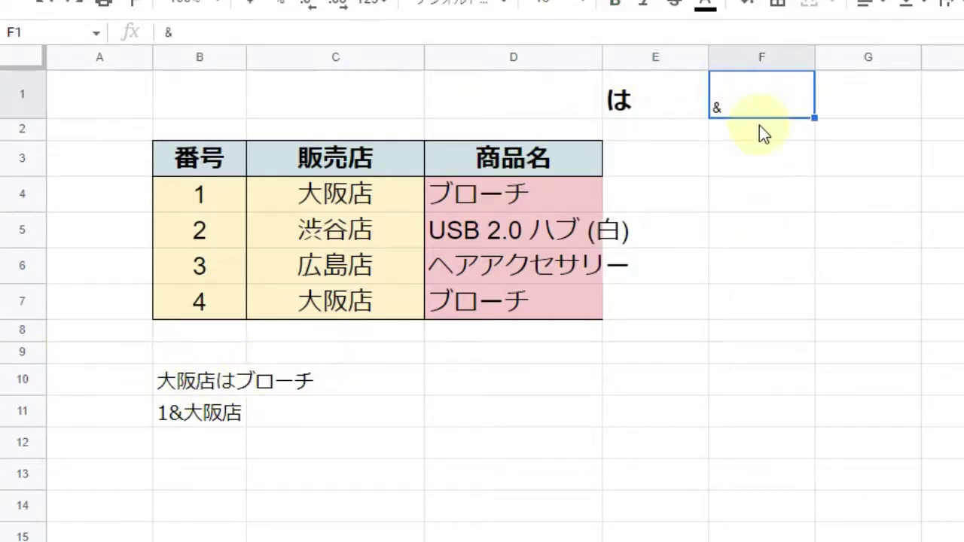
type("--")
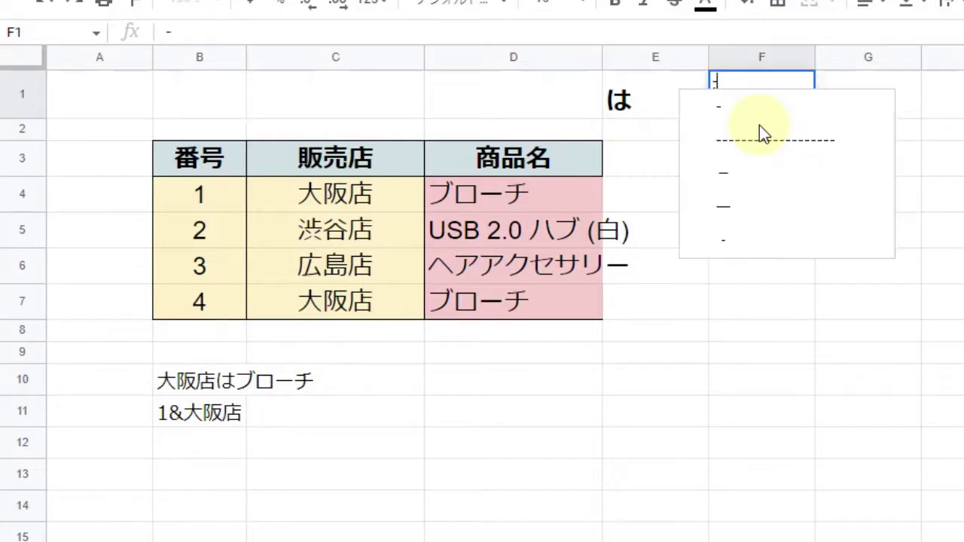
left_click(953, 327)
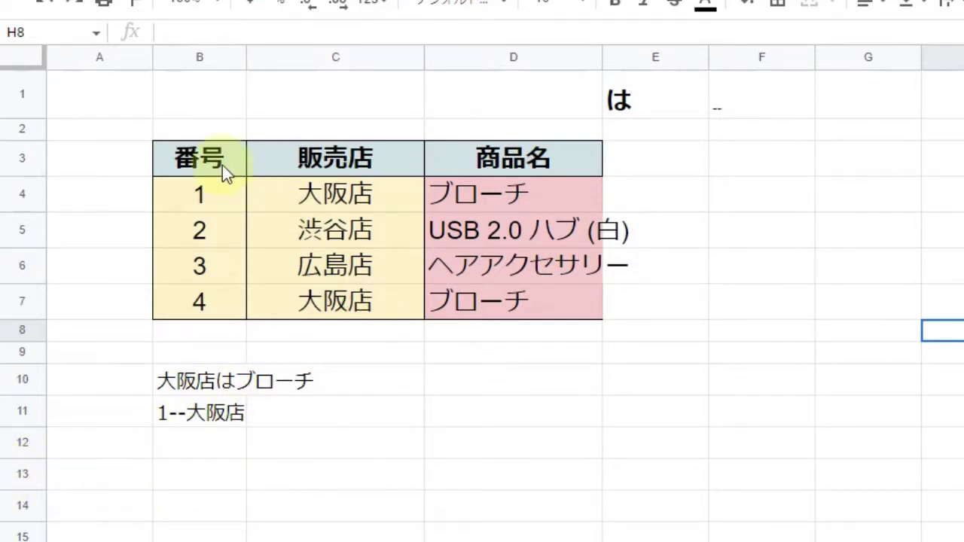
left_click_drag(209, 193, 207, 304)
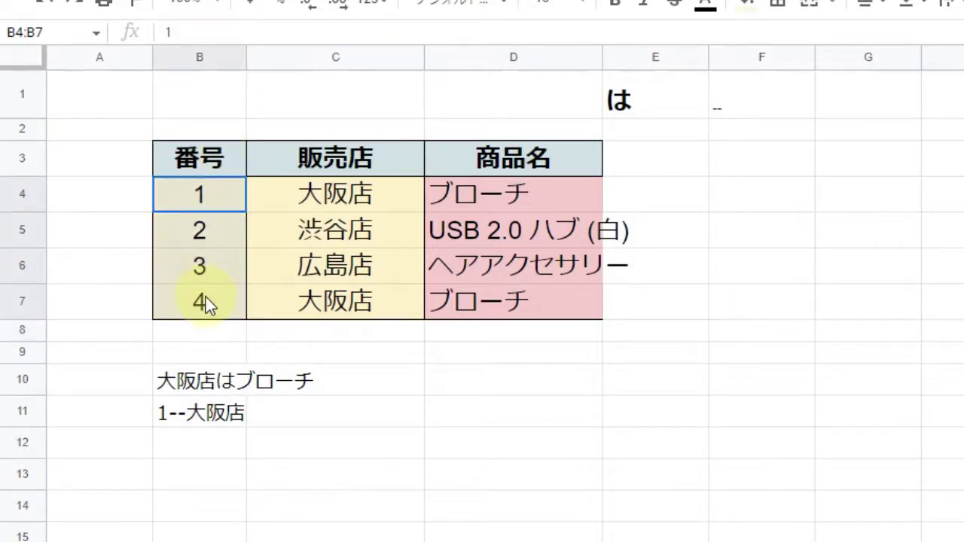
left_click_drag(312, 199, 312, 308)
left_click_drag(204, 202, 477, 202)
left_click_drag(221, 196, 207, 303)
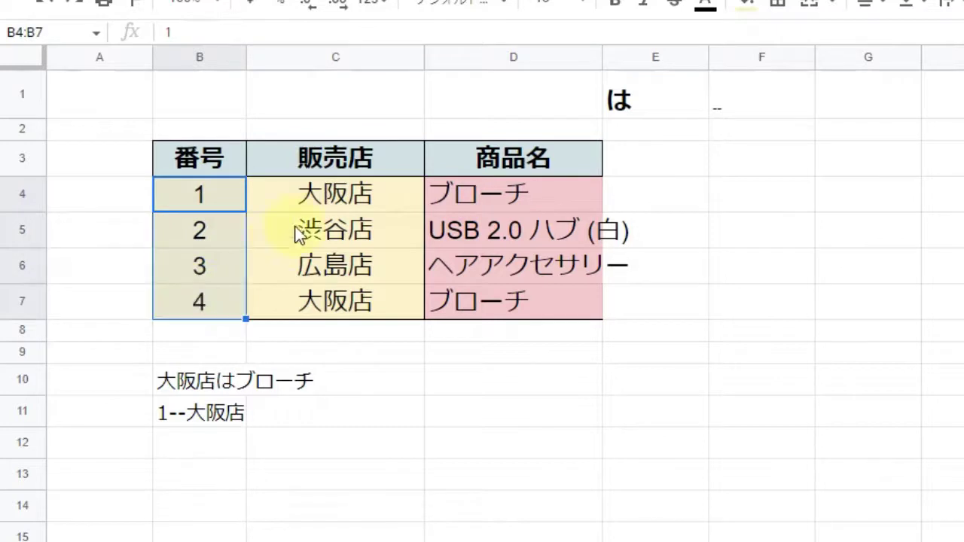
left_click_drag(332, 197, 335, 305)
Step: Clear the JOIN formulas from cells B10 and B11, and select the empty cell B10
left_click(193, 392)
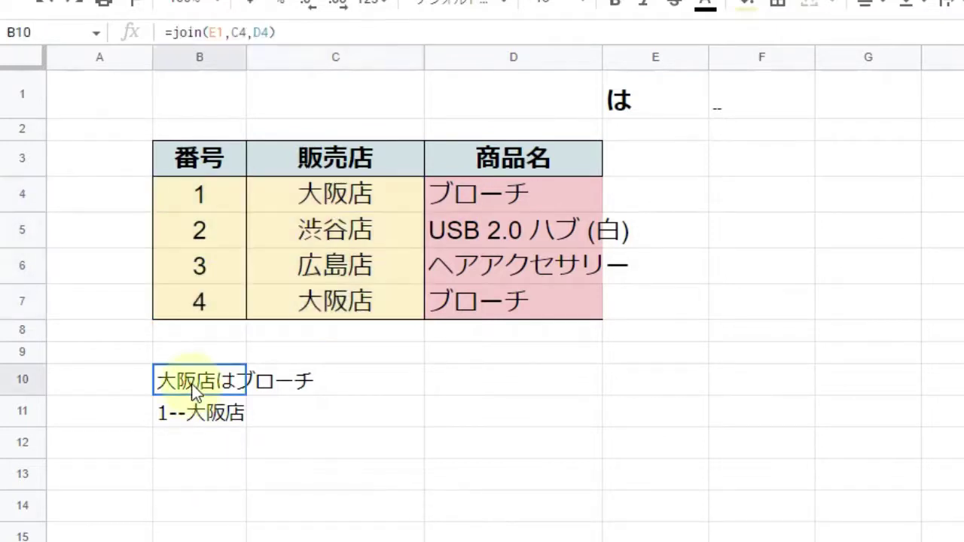
key("Delete")
left_click(194, 411)
key("Delete")
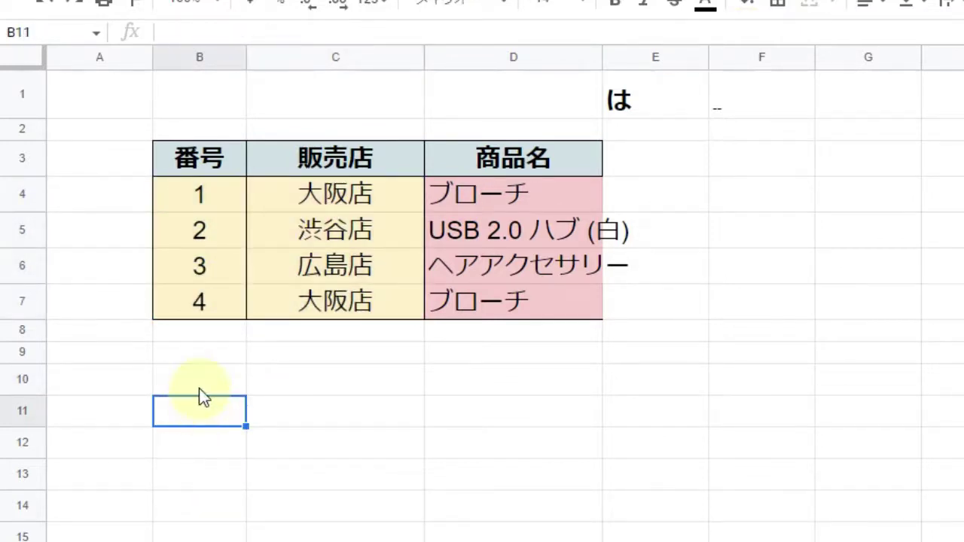
left_click(198, 388)
type("=JOIn")
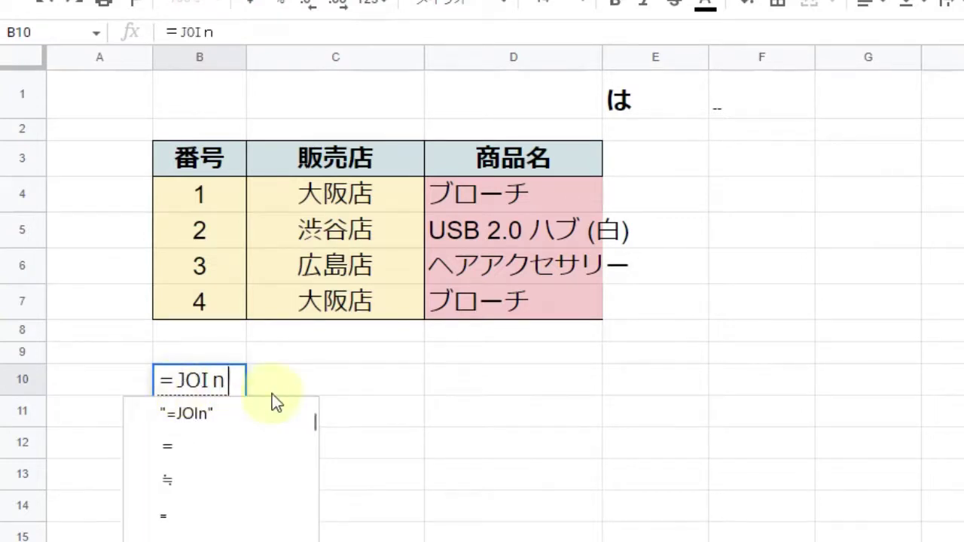
key("BackSpace")
key("BackSpace")
key("BackSpace")
key("BackSpace")
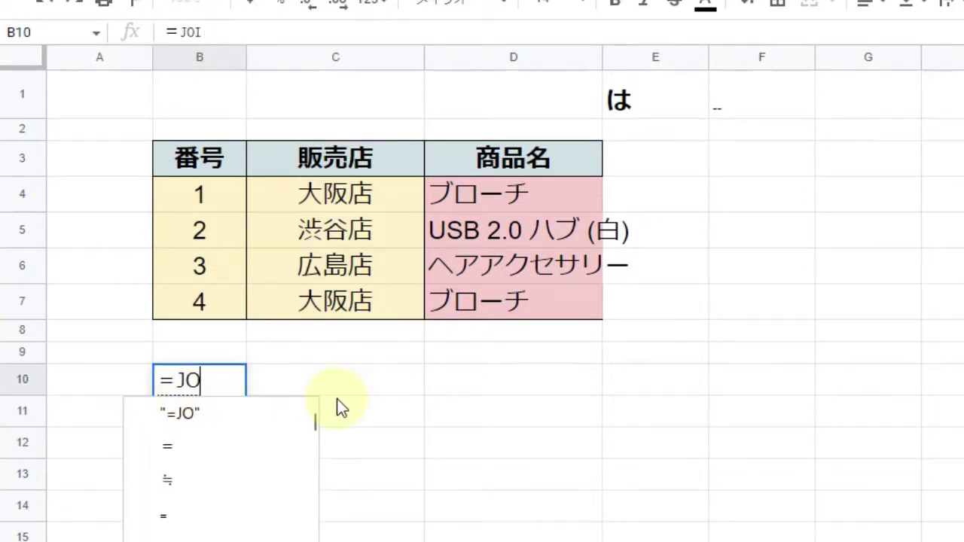
type("join")
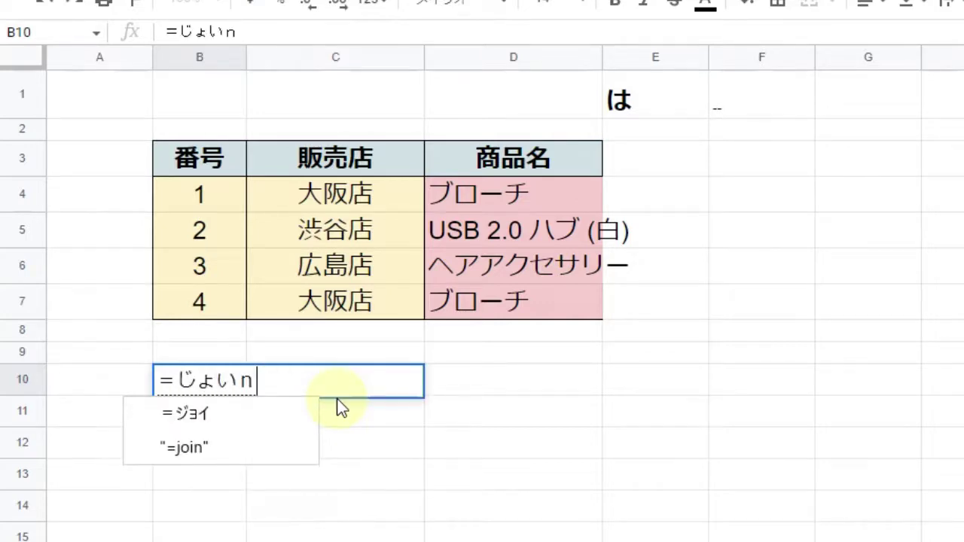
key("BackSpace")
key("BackSpace")
key("BackSpace")
key("BackSpace")
key("BackSpace")
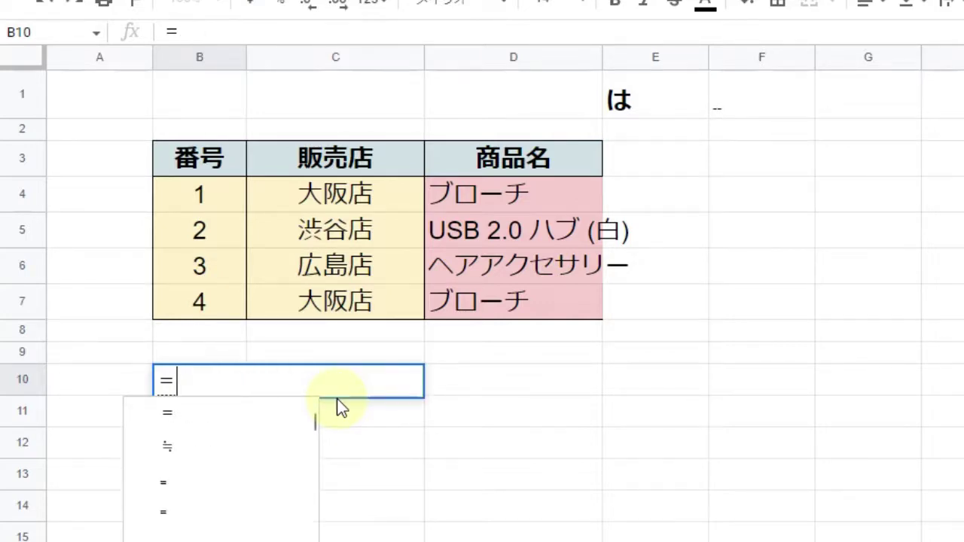
Step: In cell B10, enter =join(F1,C4:C7) to combine all the store names with the delimiter in F1
type("=h")
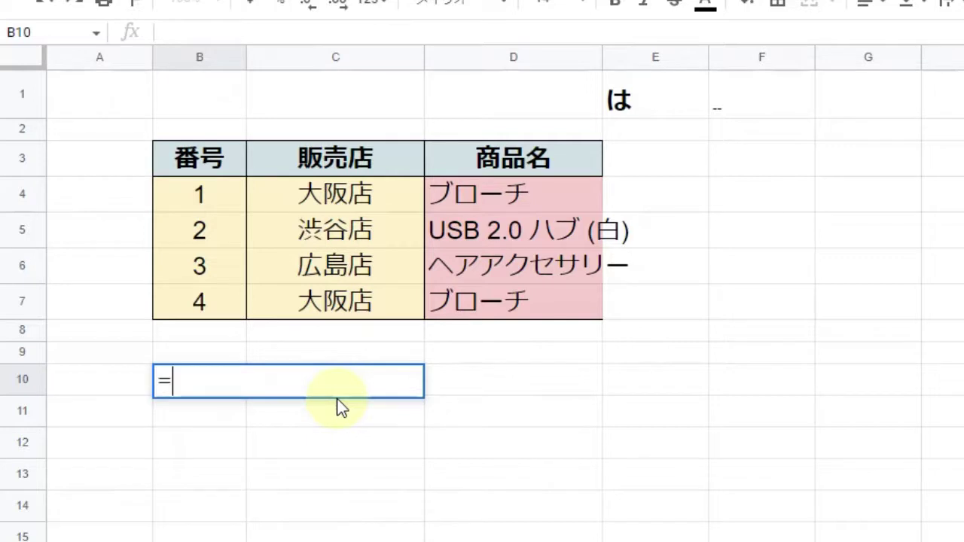
key("BackSpace")
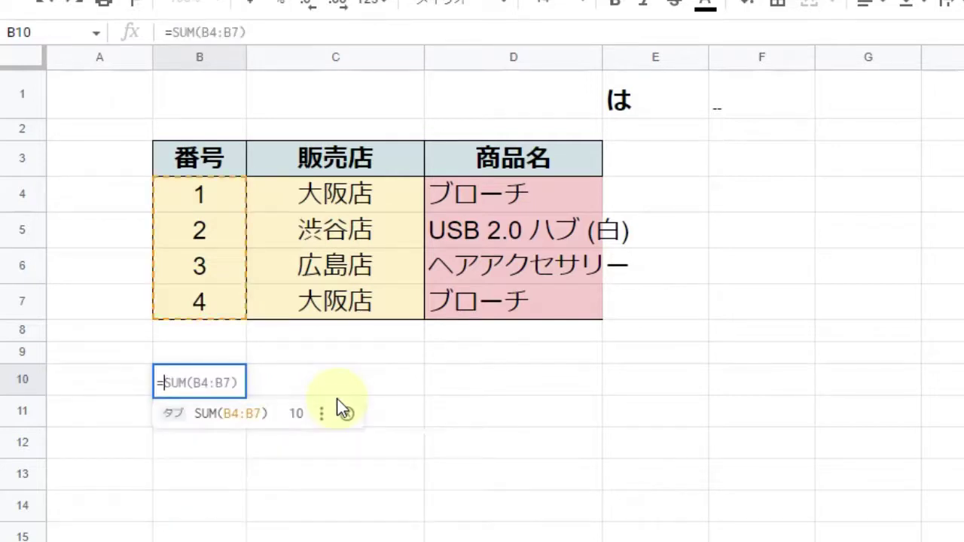
type("join(")
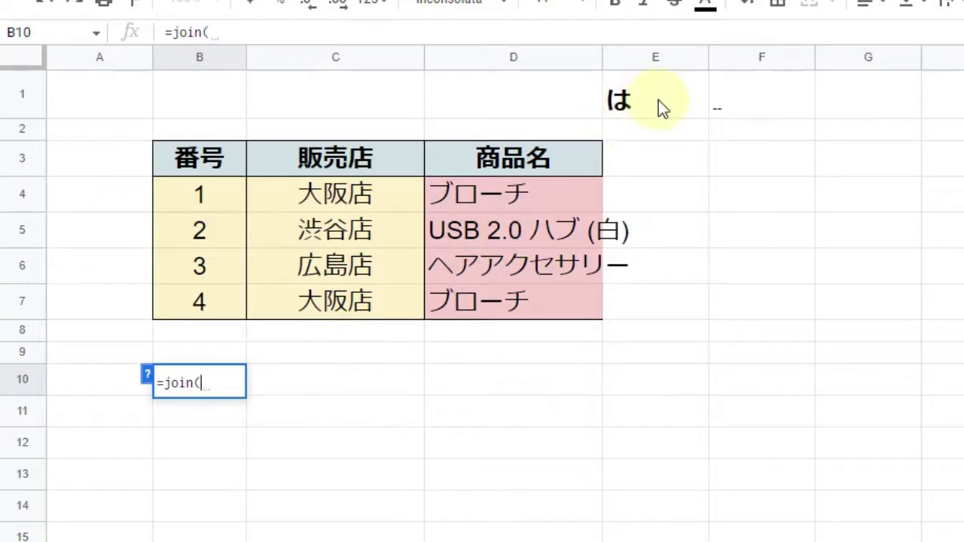
left_click(756, 109)
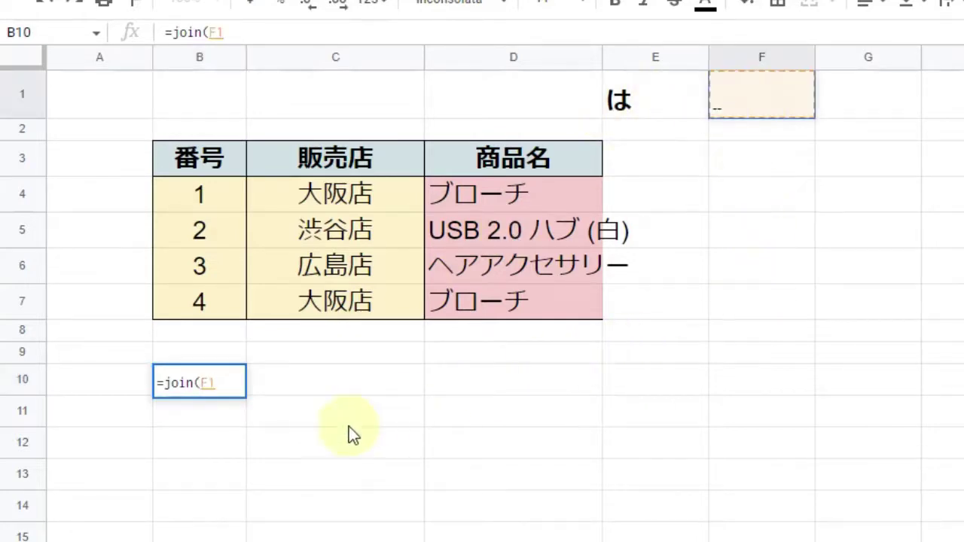
type(",")
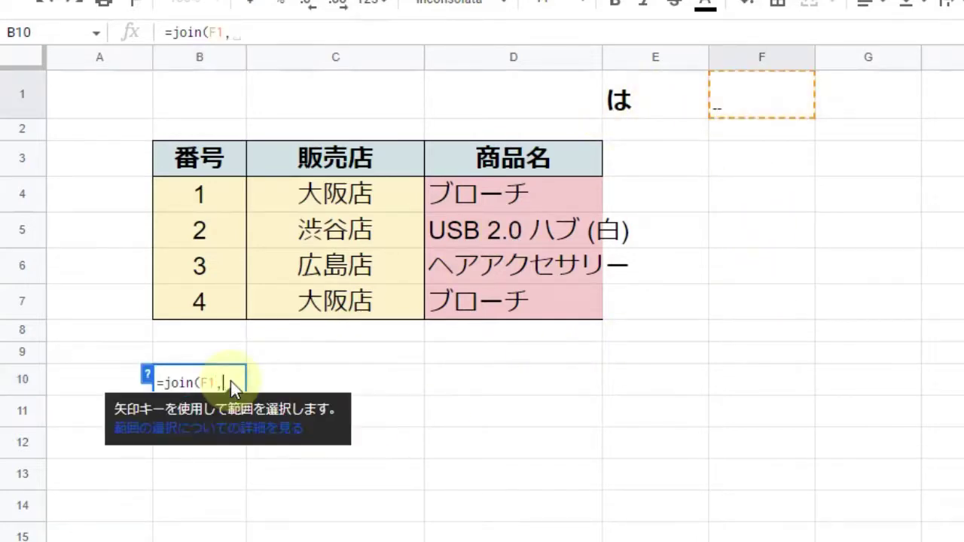
left_click(335, 203)
left_click_drag(336, 203, 328, 297)
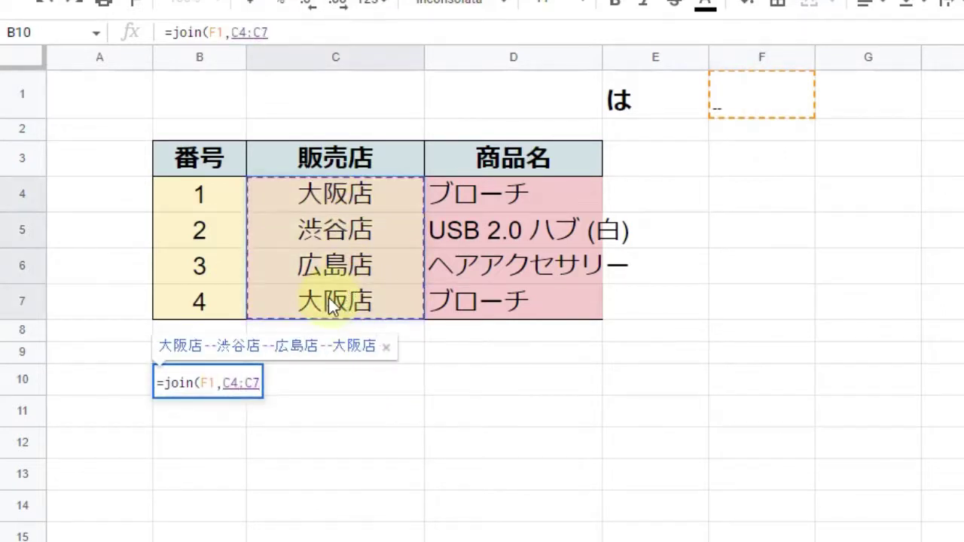
type(")")
key("Return")
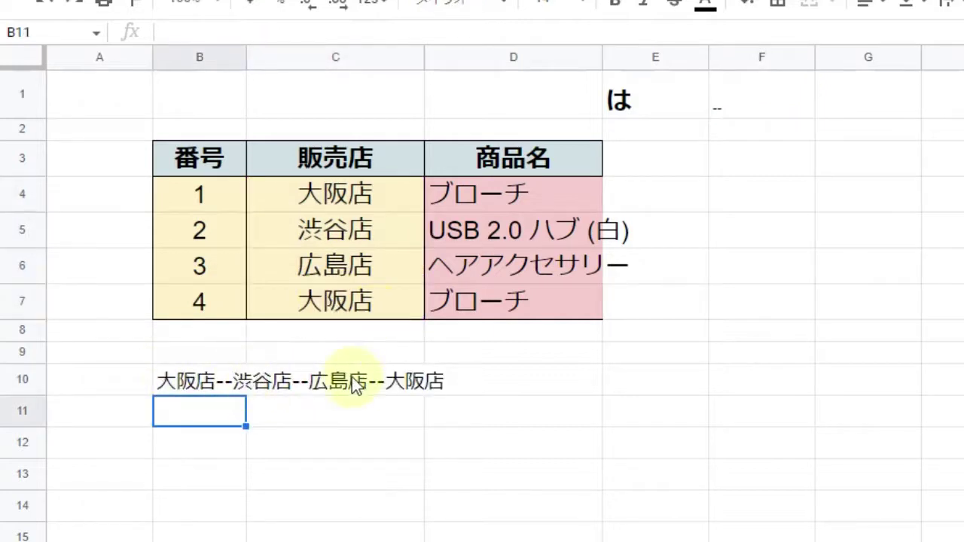
left_click_drag(344, 210, 354, 302)
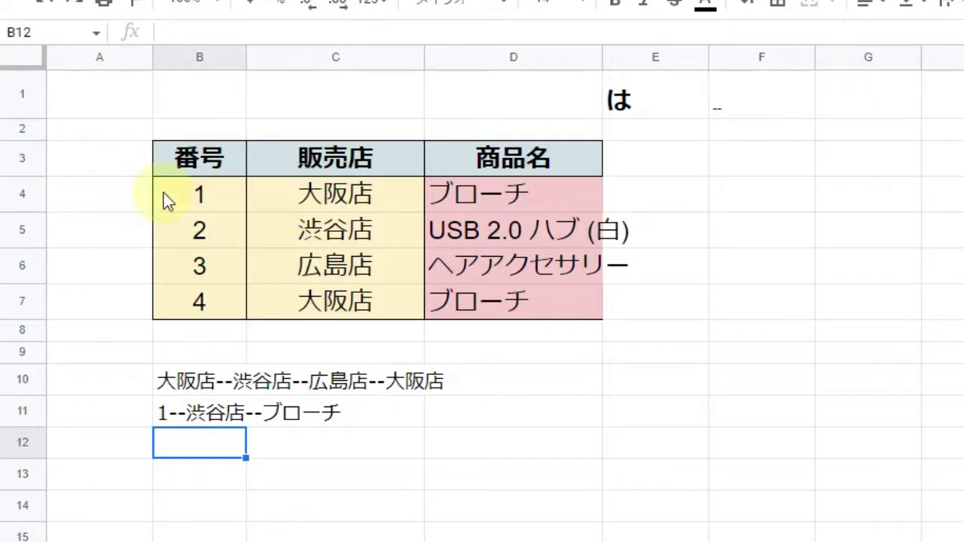
left_click_drag(184, 196, 213, 305)
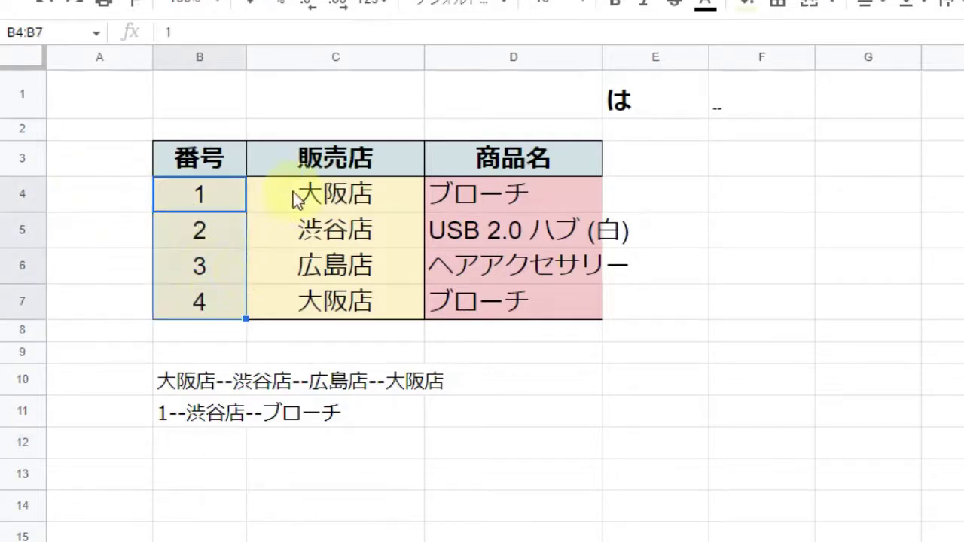
left_click(97, 234)
left_click_drag(195, 204, 326, 319)
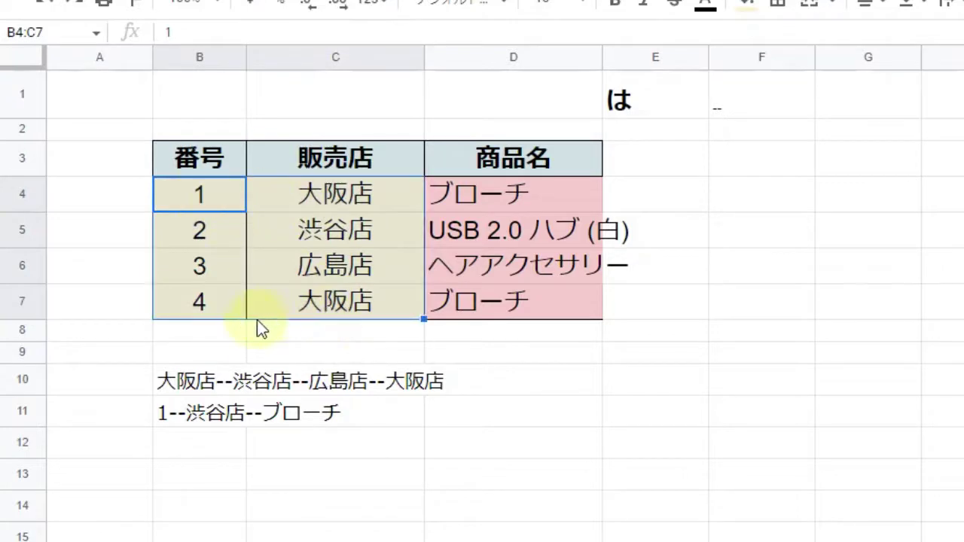
left_click(199, 438)
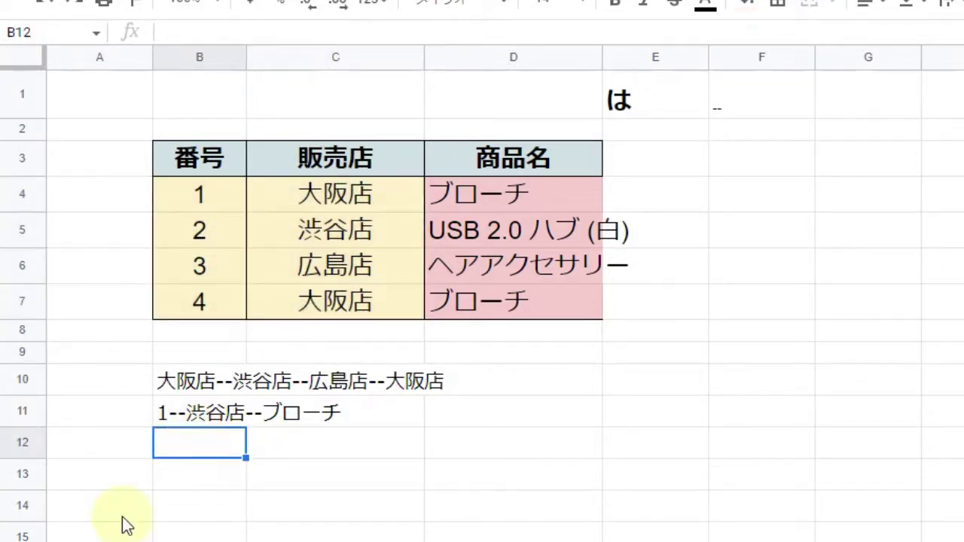
type("jou")
key("BackSpace")
key("BackSpace")
key("BackSpace")
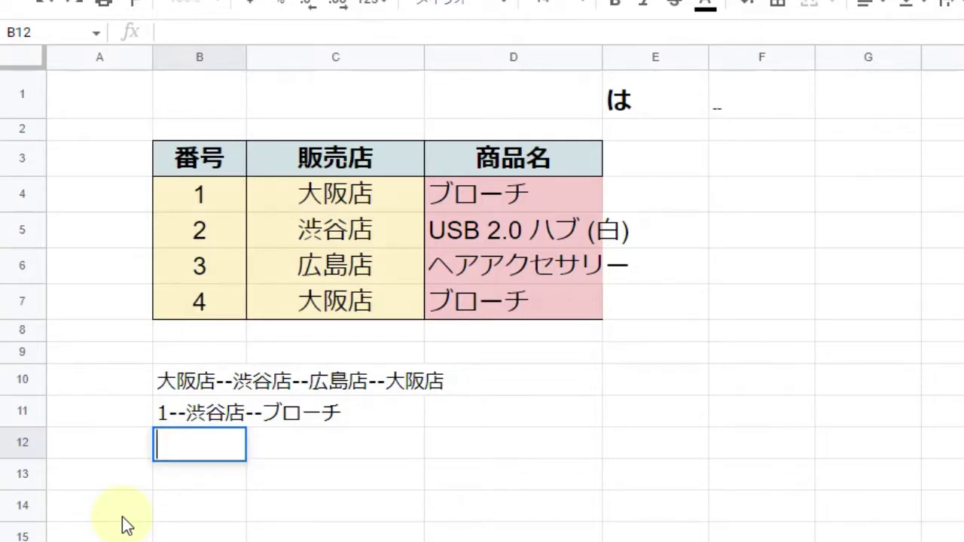
Step: In cell B12, enter =join(F1,B4:C7) to try joining the two-column range of numbers and stores with the delimiter in F1
type("=j")
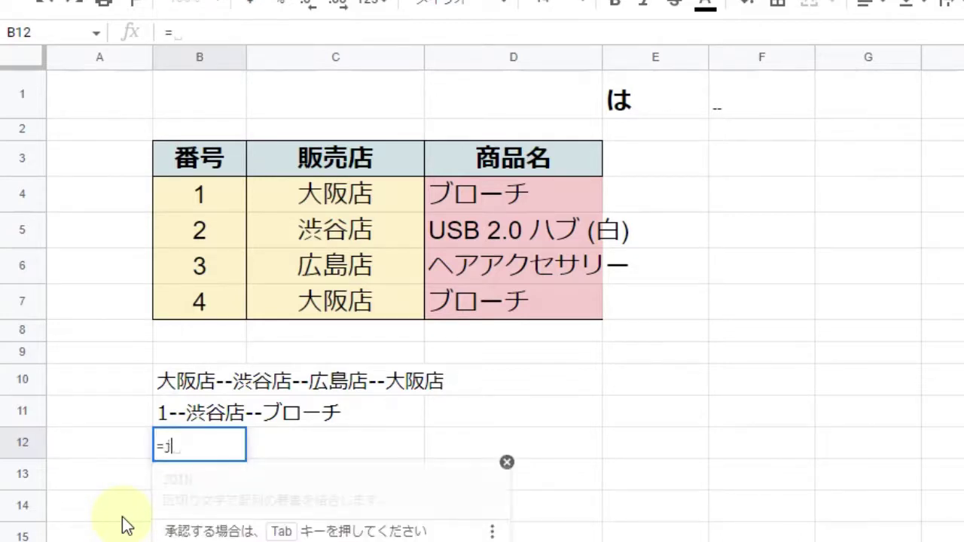
type("oin(")
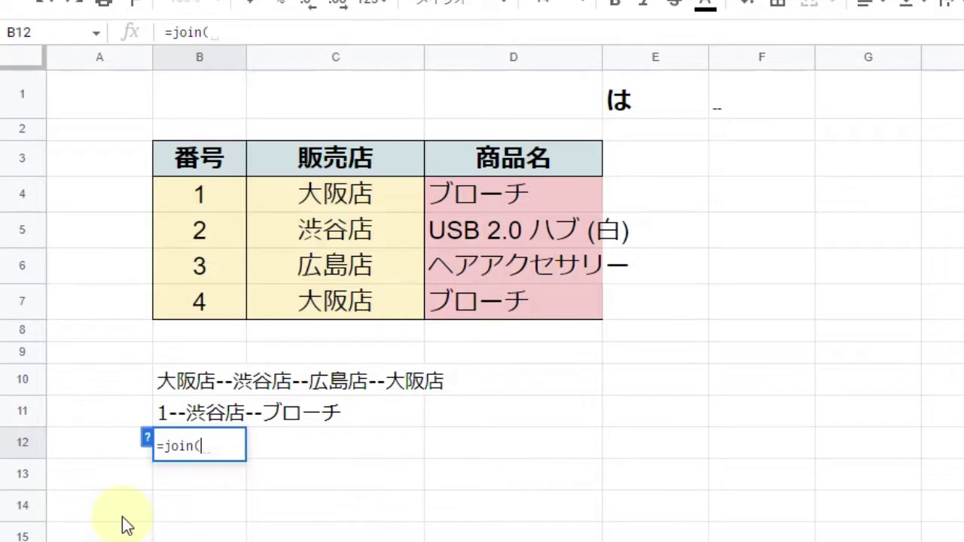
left_click(722, 104)
type(",")
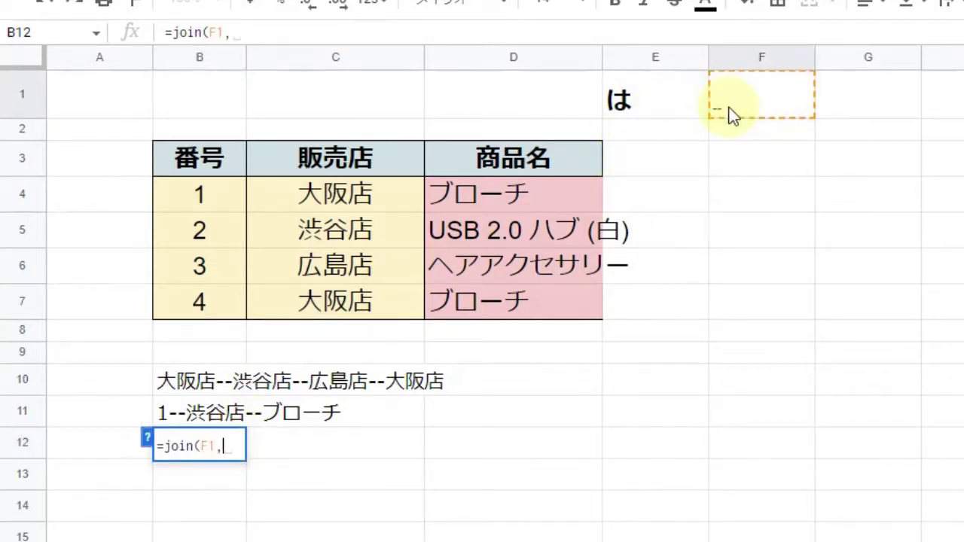
left_click_drag(214, 201, 298, 302)
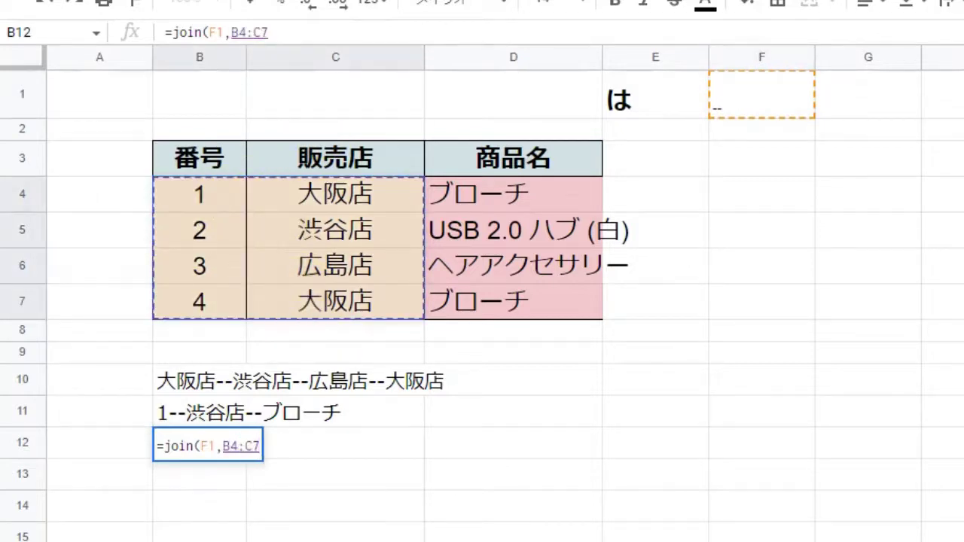
type(")")
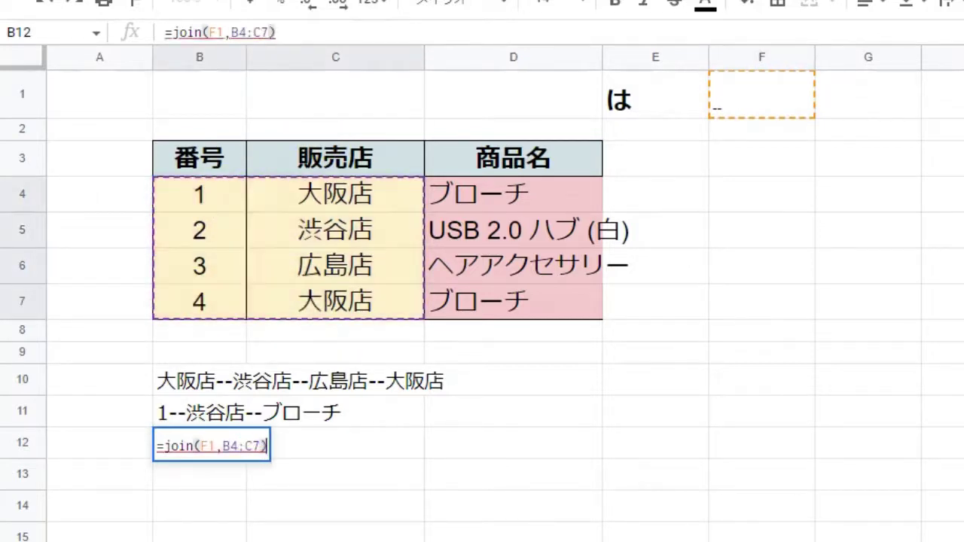
key("Return")
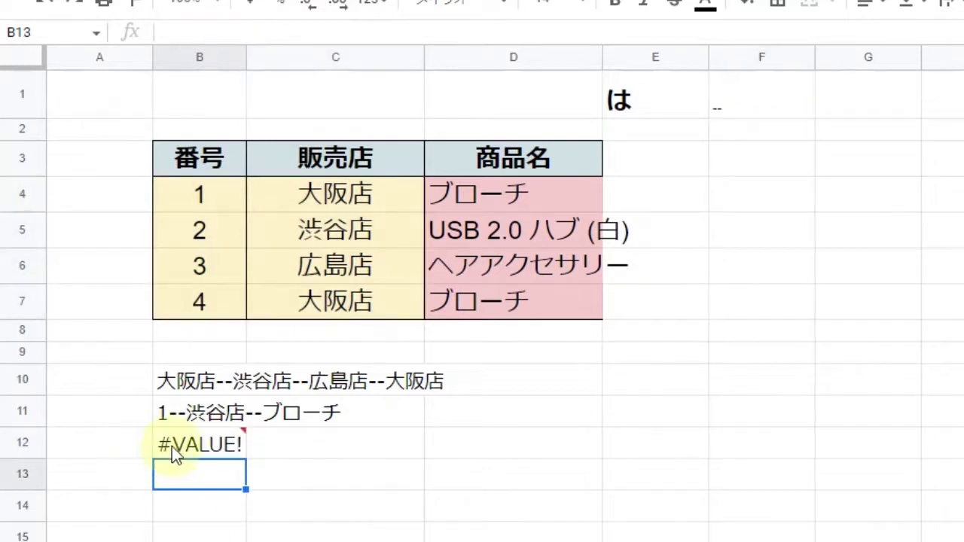
mouse_move(174, 449)
left_click(187, 191)
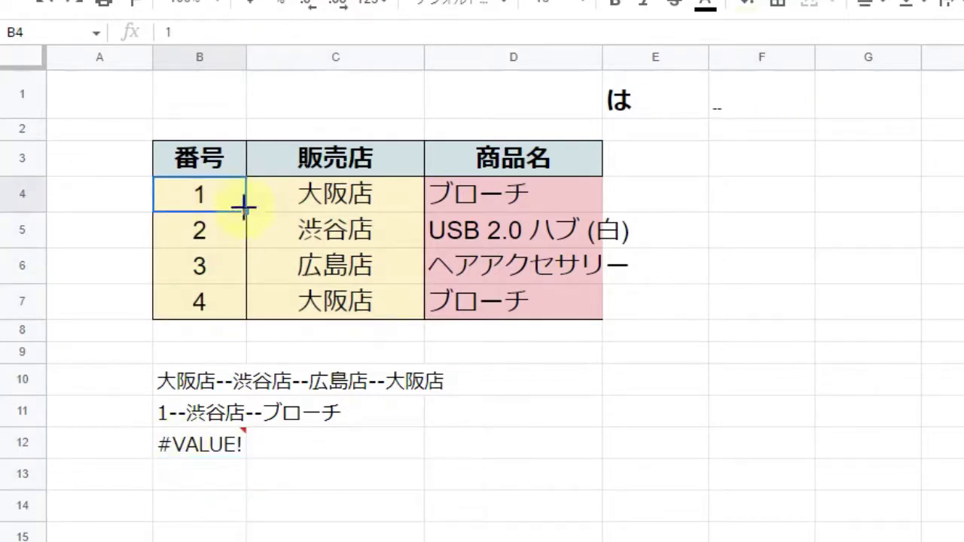
left_click(308, 229)
left_click(488, 236)
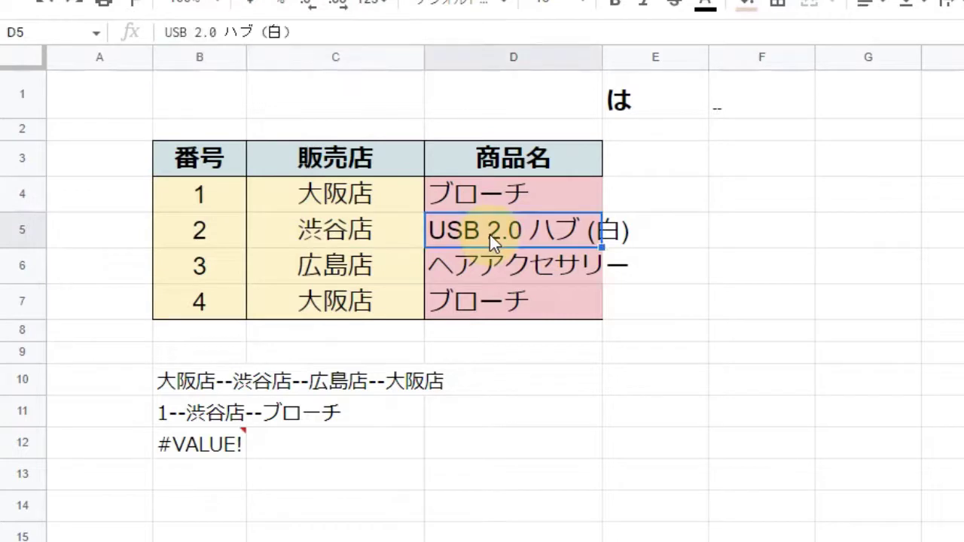
Step: In cell B13, enter =join(E1,B4,C5,D7) to combine cells from different rows and columns with the delimiter in E1
left_click(173, 478)
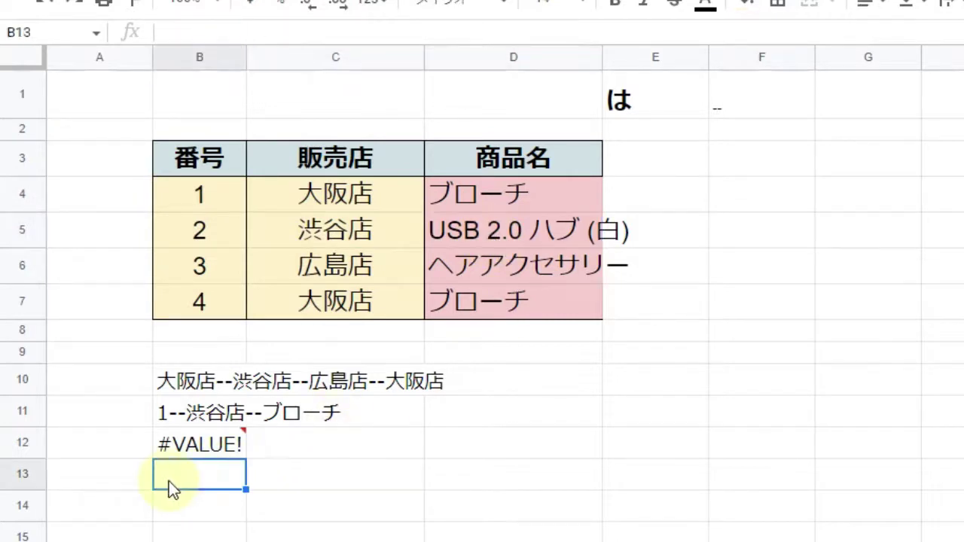
type("=j")
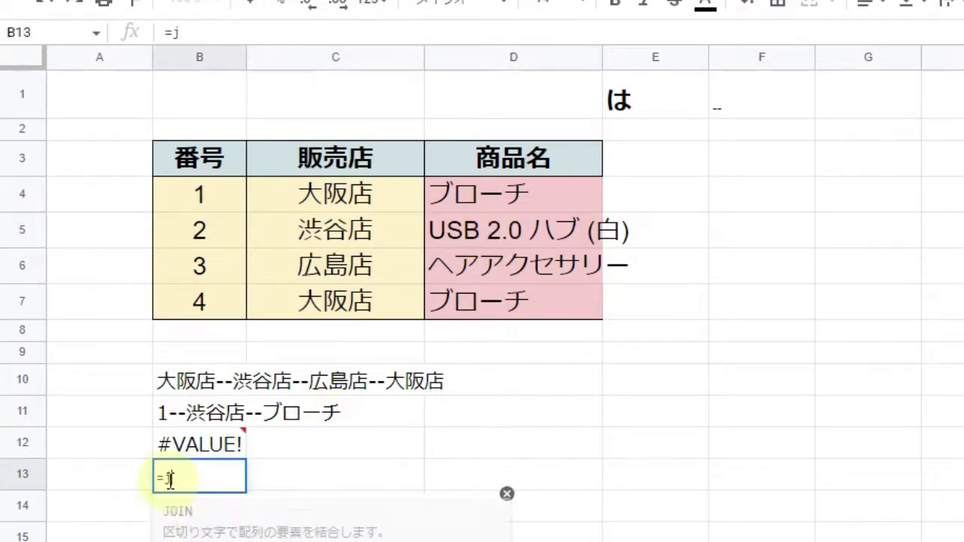
type("oin(")
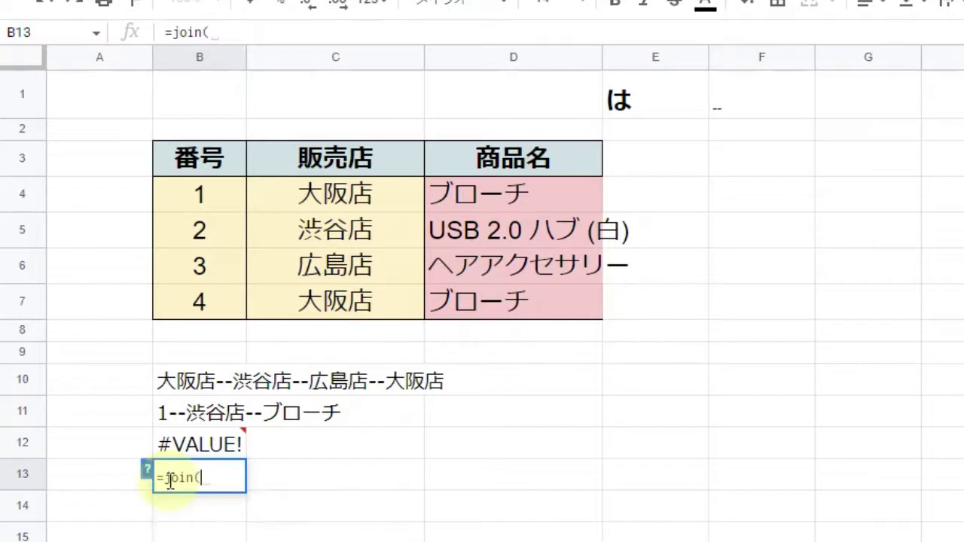
left_click(655, 109)
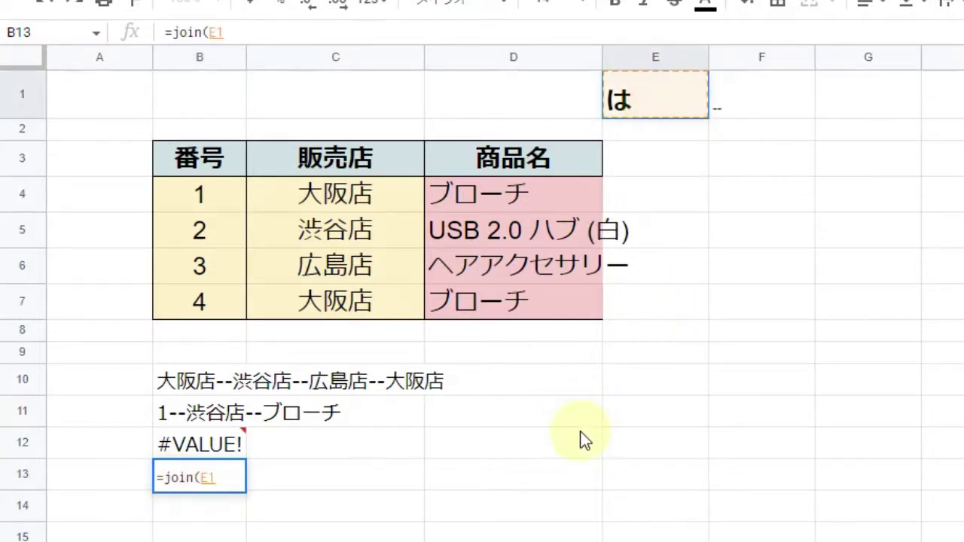
type(",")
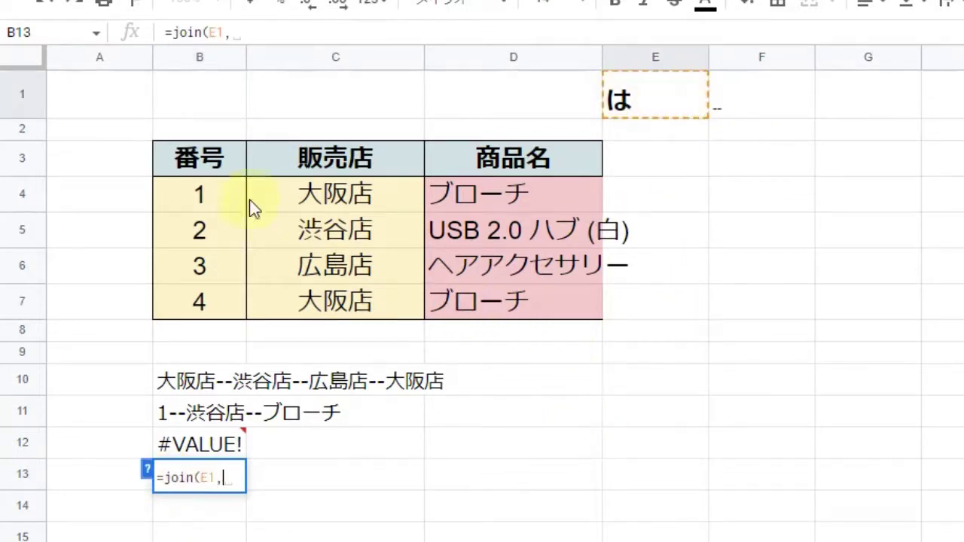
left_click(201, 194)
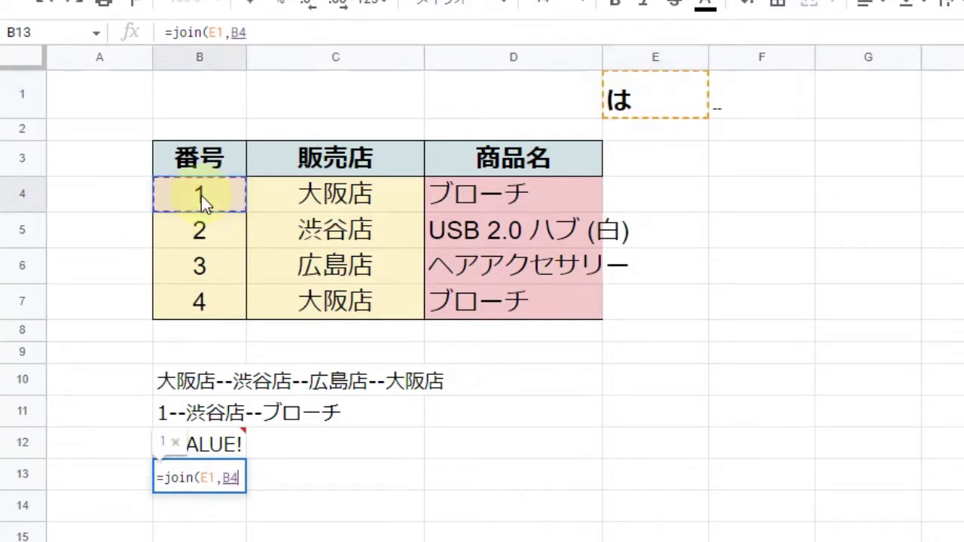
type(",")
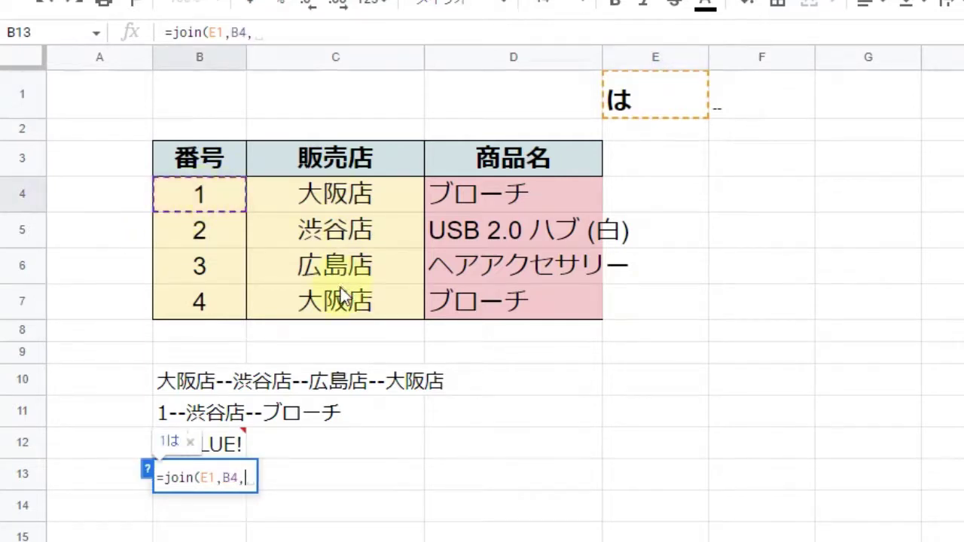
left_click(342, 231)
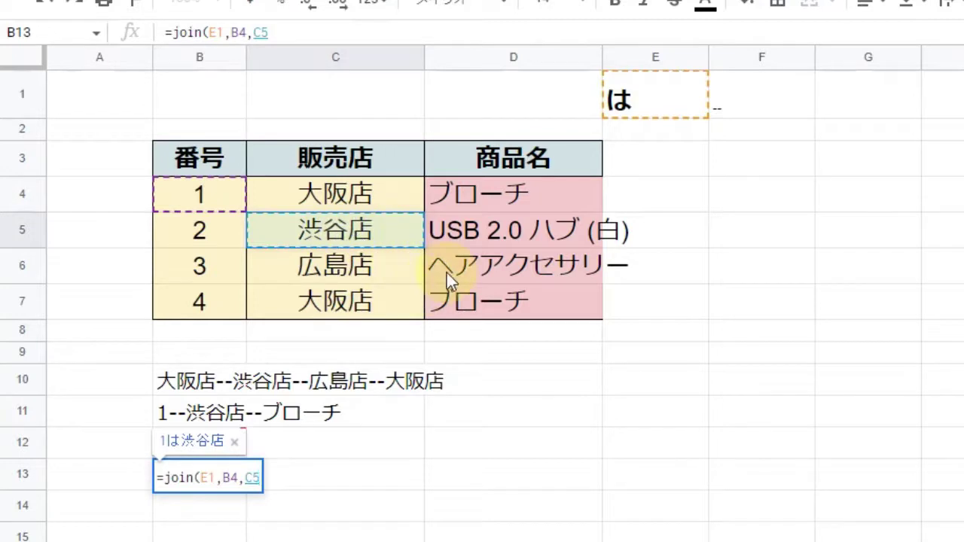
type(",")
left_click(464, 305)
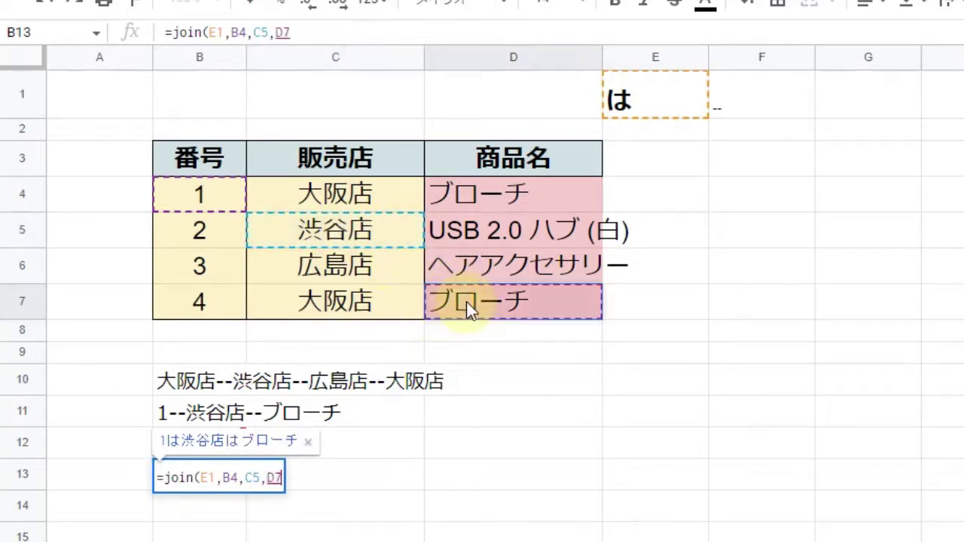
type(")")
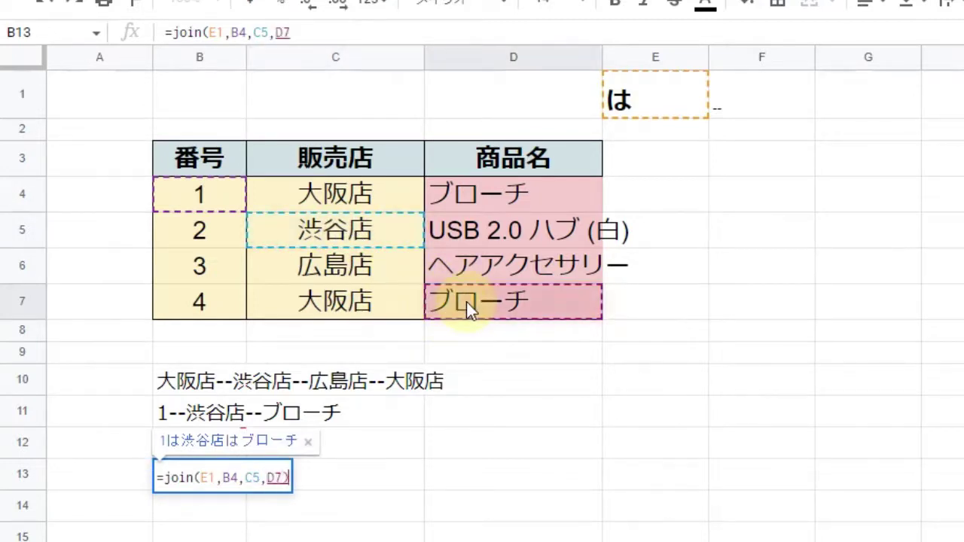
key("Return")
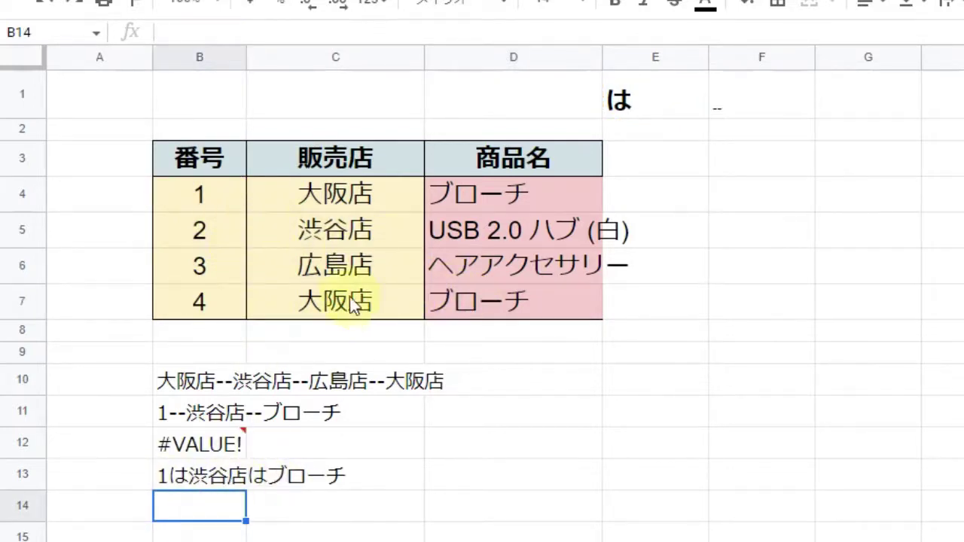
Step: Examine the error details of the formula in B12, and compare its two-column range B4:C7 with the single column D4:D7
left_click(201, 449)
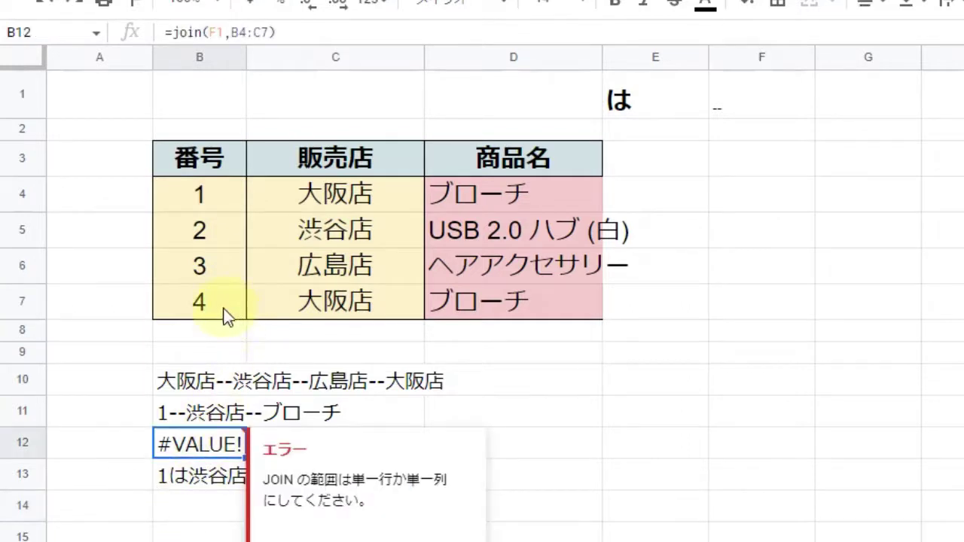
left_click_drag(226, 316, 336, 201)
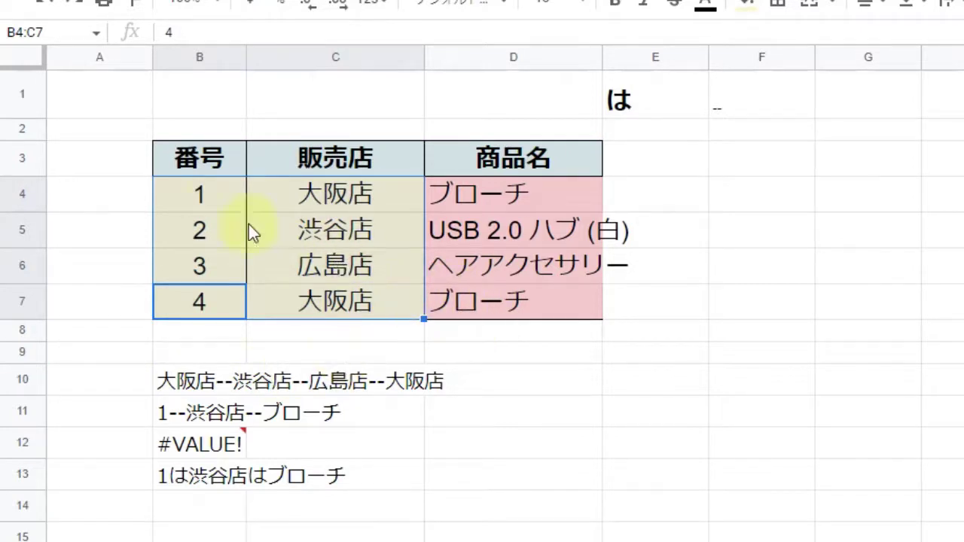
left_click(280, 228)
left_click_drag(219, 199, 354, 299)
left_click_drag(487, 198, 484, 311)
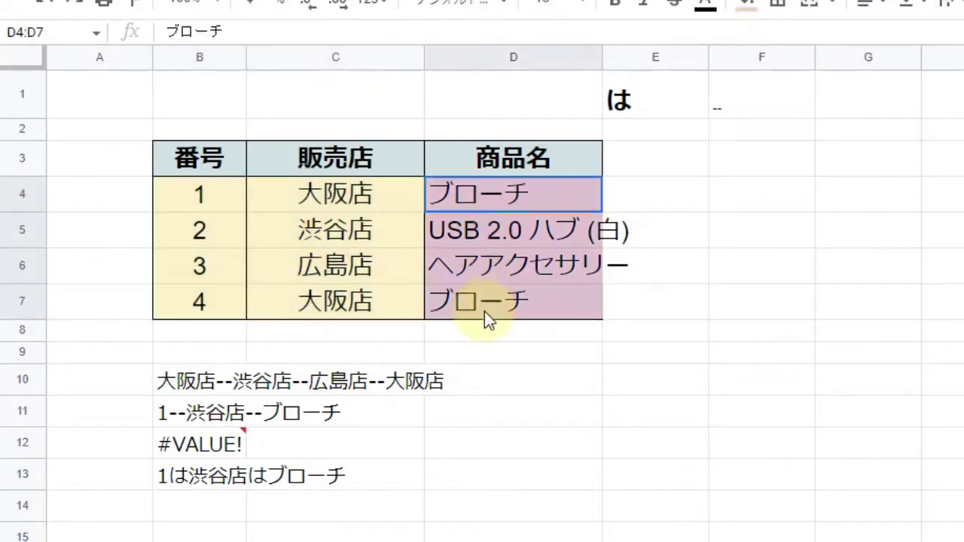